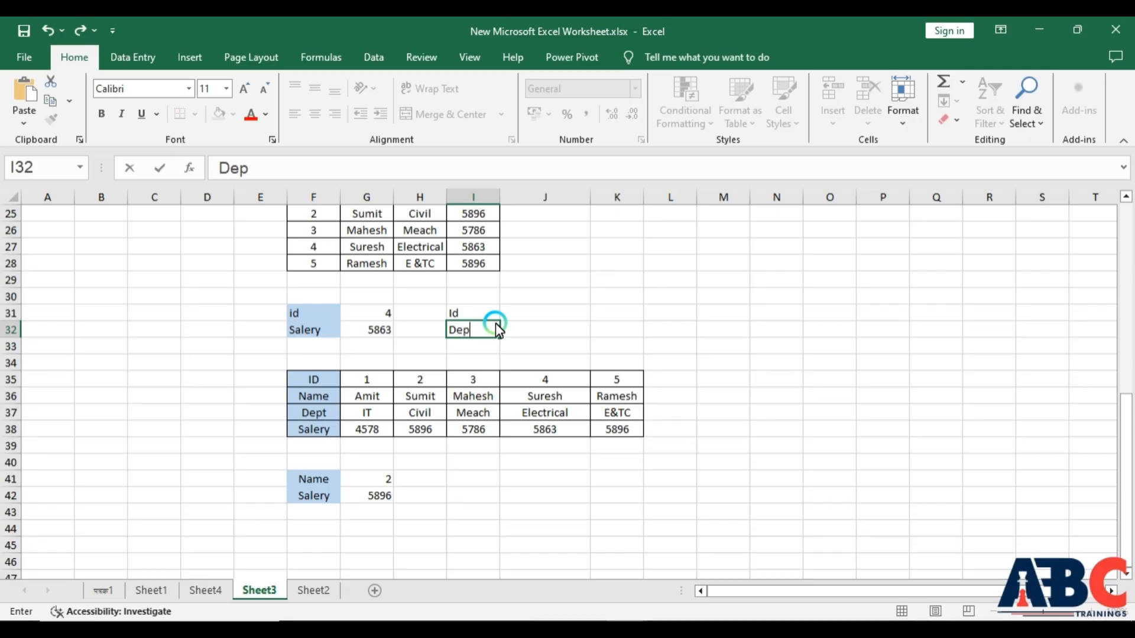
# - Finish the Dept label in I32 and move to the cell beside it
pyautogui.press('Return')
pyautogui.click(495, 325)
pyautogui.press('Right')
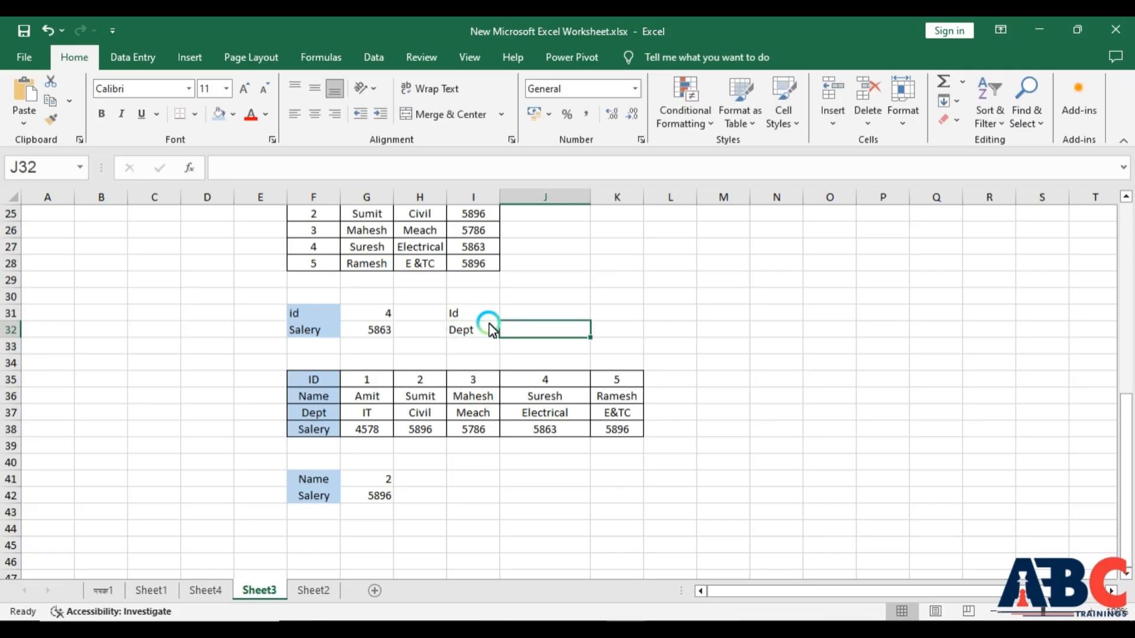
# - In J32, enter the formula =IFERROR(VLOOKUP(J31,F23:I28,3,FALSE),"Not Found") using the table range F23:I28
pyautogui.write('=i')
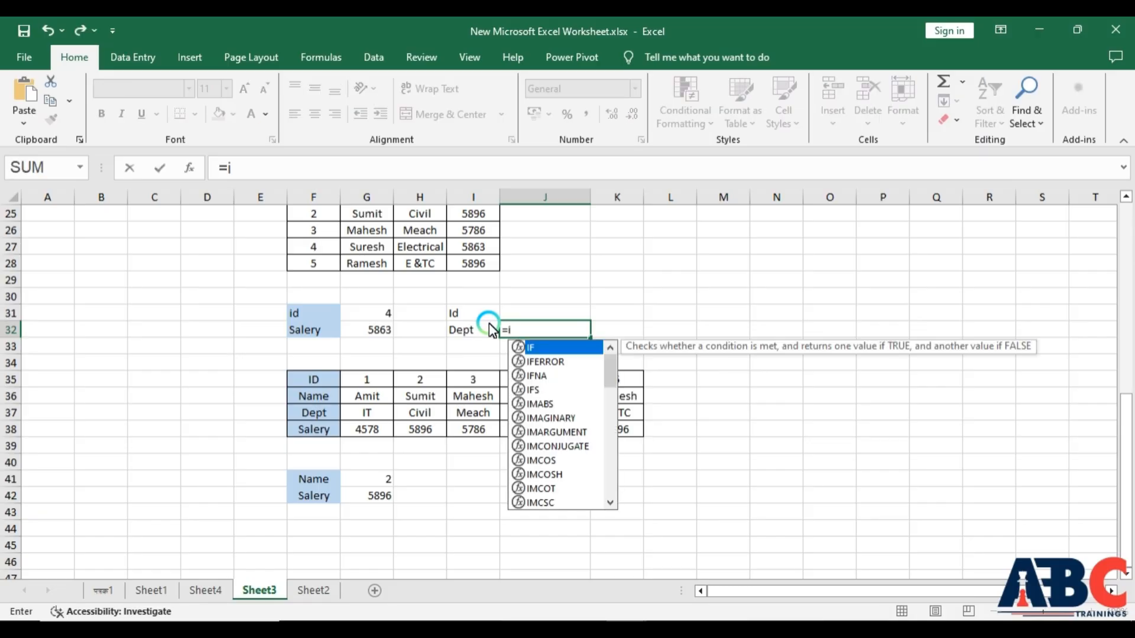
pyautogui.write('fe')
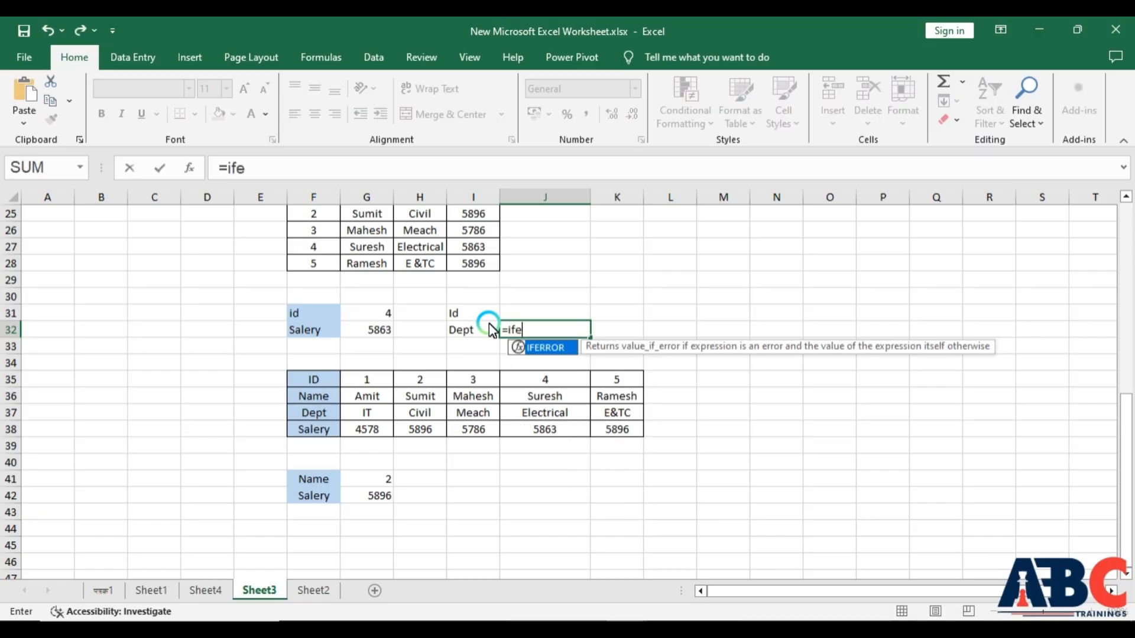
pyautogui.press('Tab')
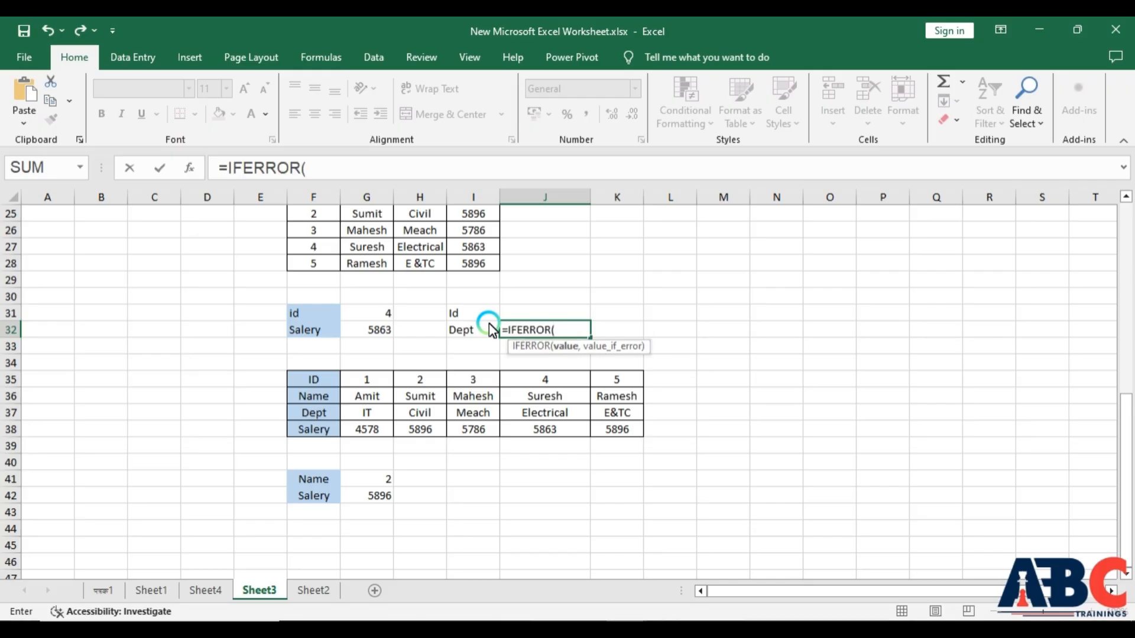
pyautogui.write('vl')
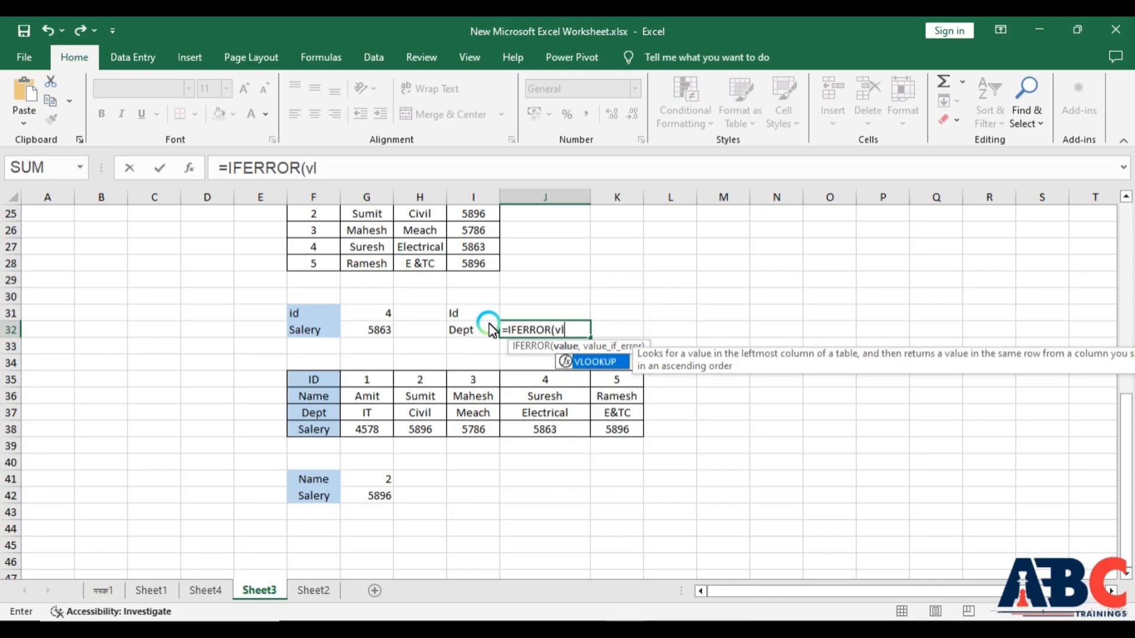
pyautogui.press('Tab')
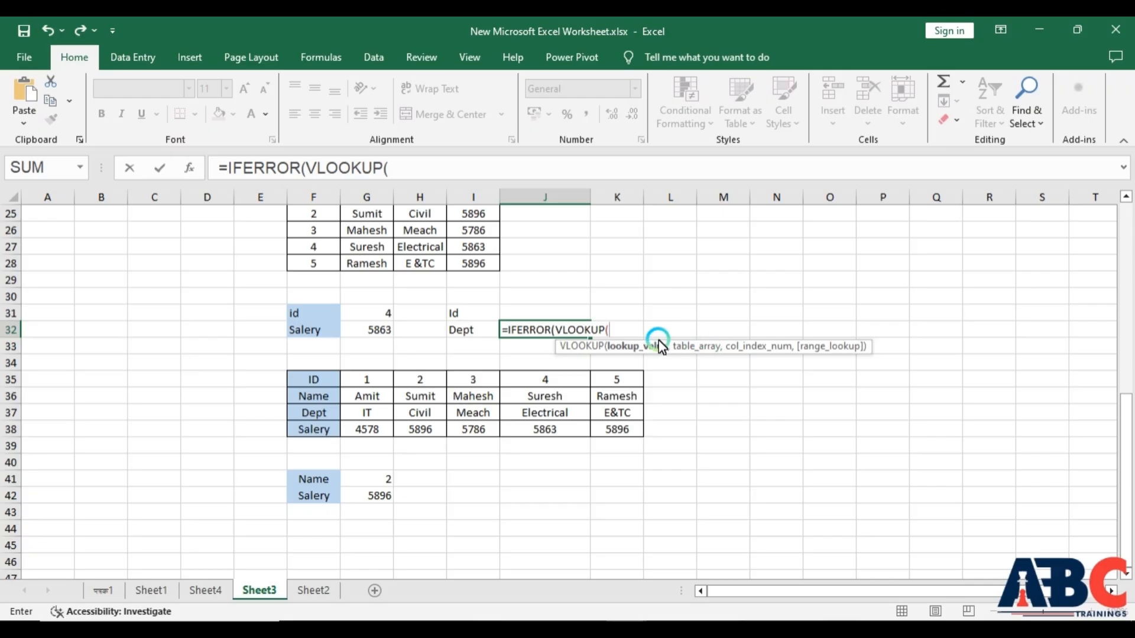
pyautogui.click(585, 318)
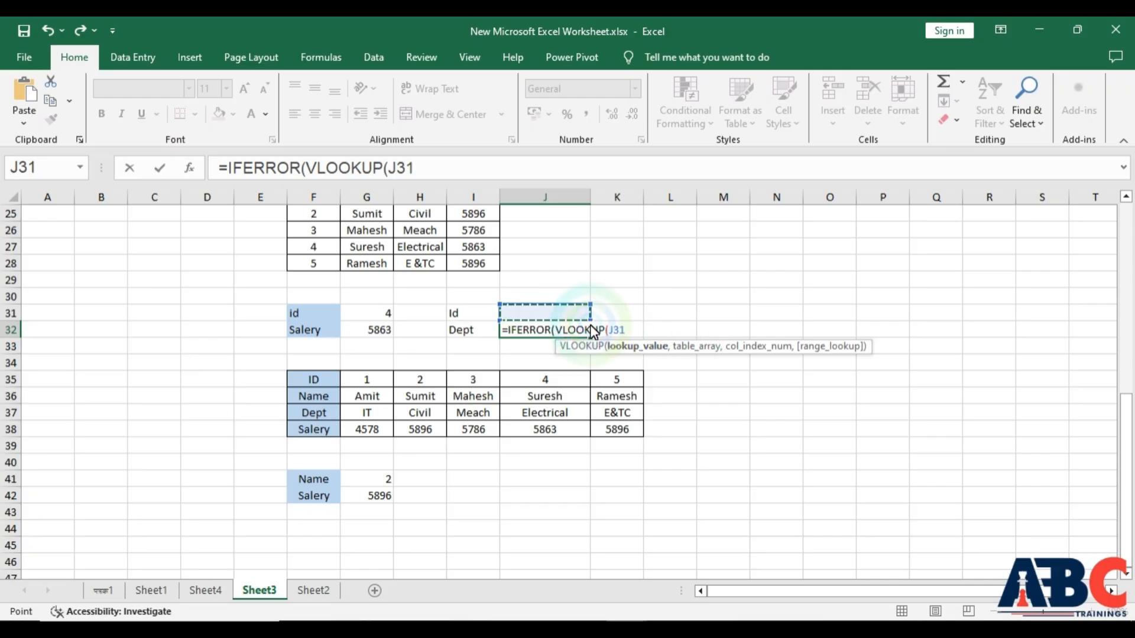
pyautogui.write(',')
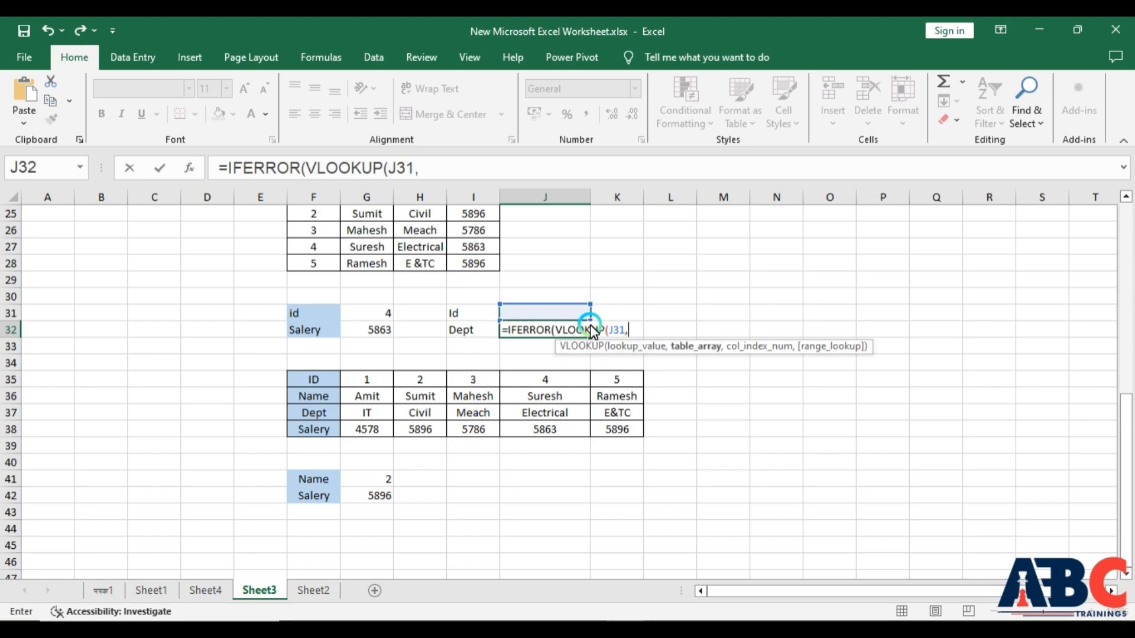
pyautogui.scroll(1, 354, 299)
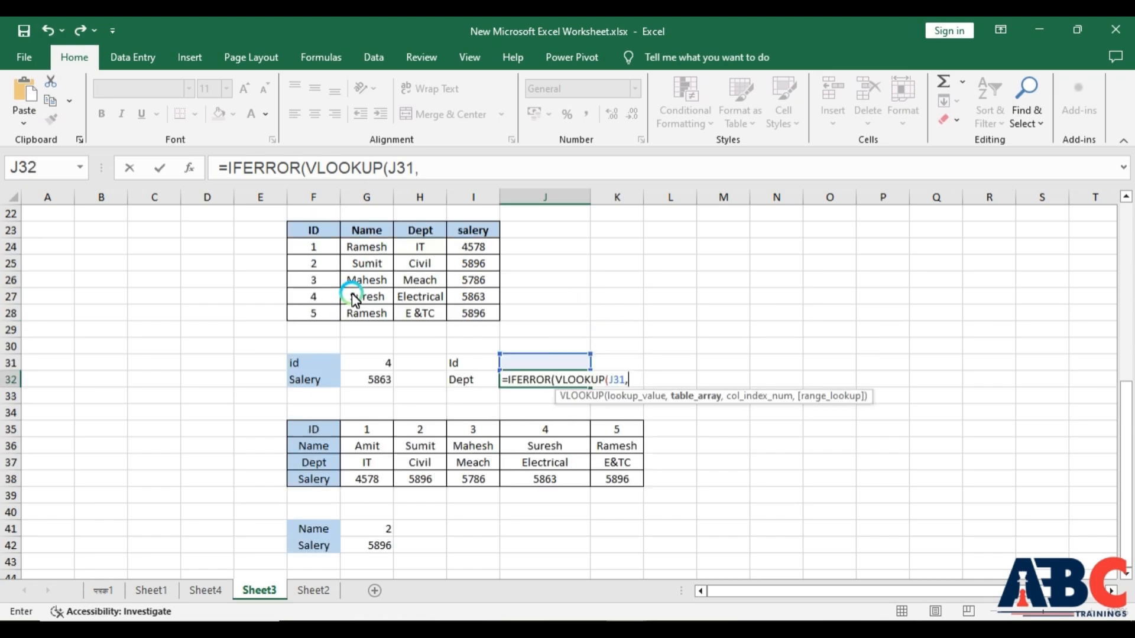
pyautogui.moveTo(309, 232); pyautogui.dragTo(473, 312)
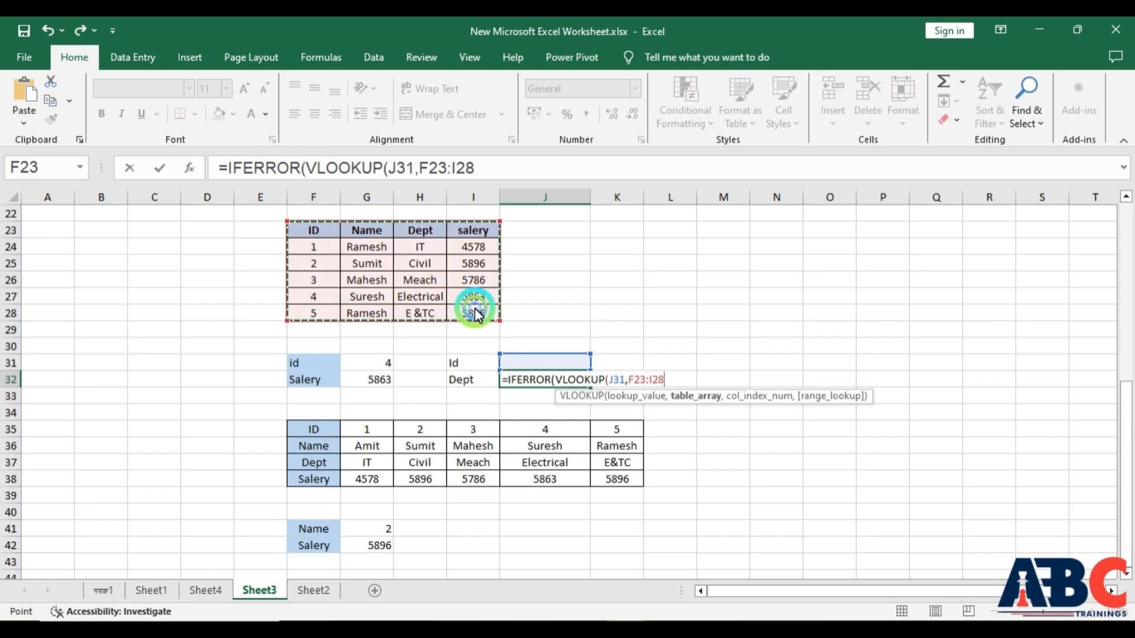
pyautogui.write(',')
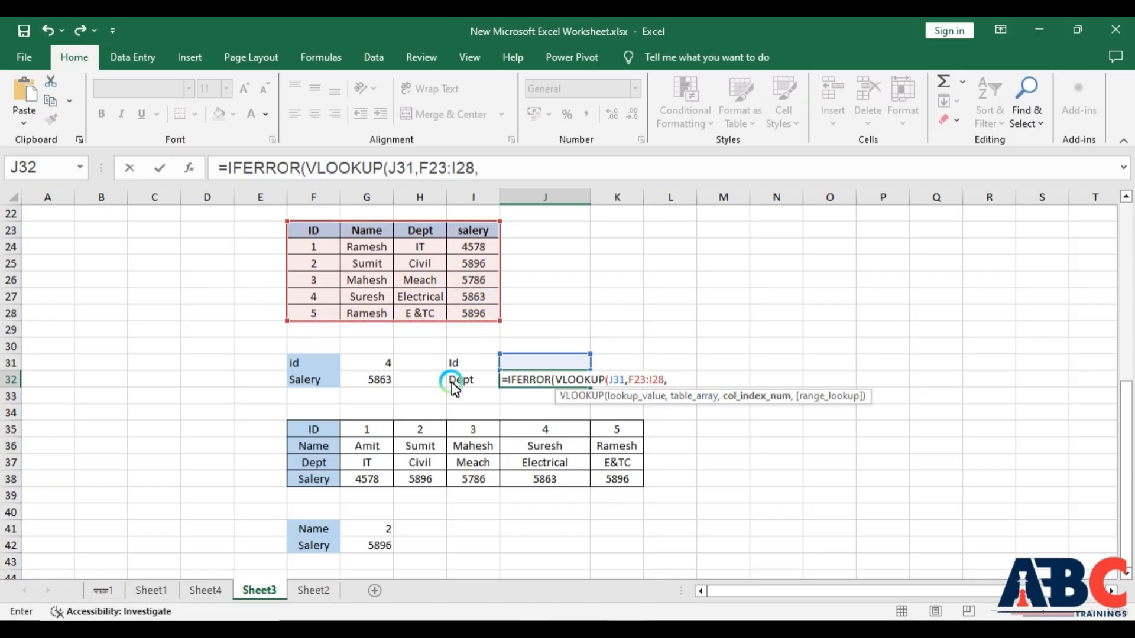
pyautogui.write('3,')
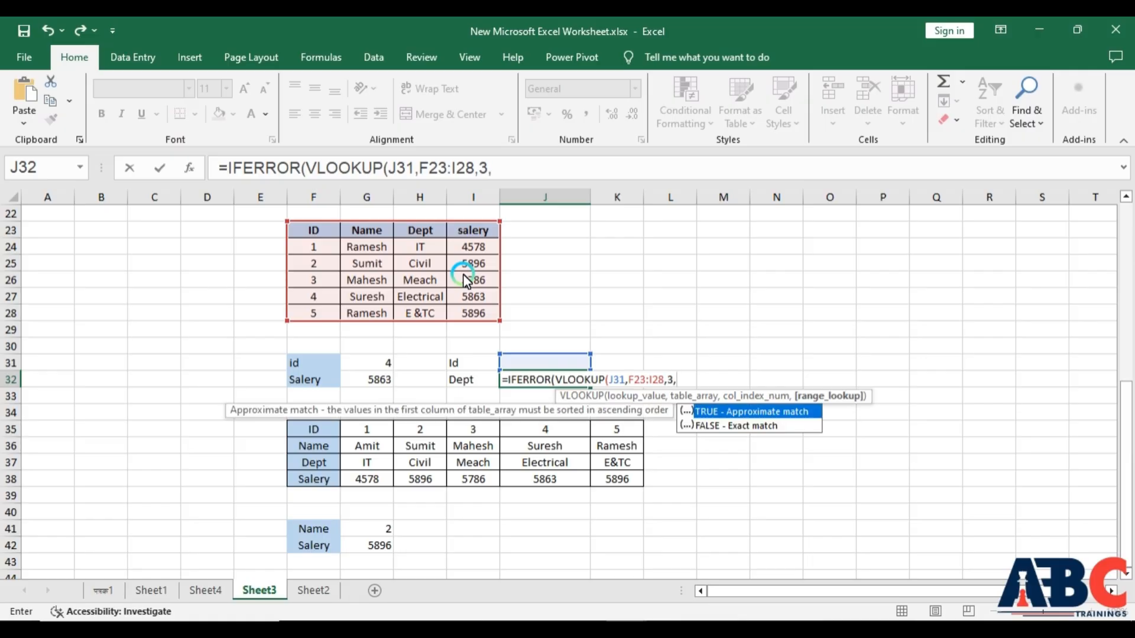
pyautogui.doubleClick(721, 427)
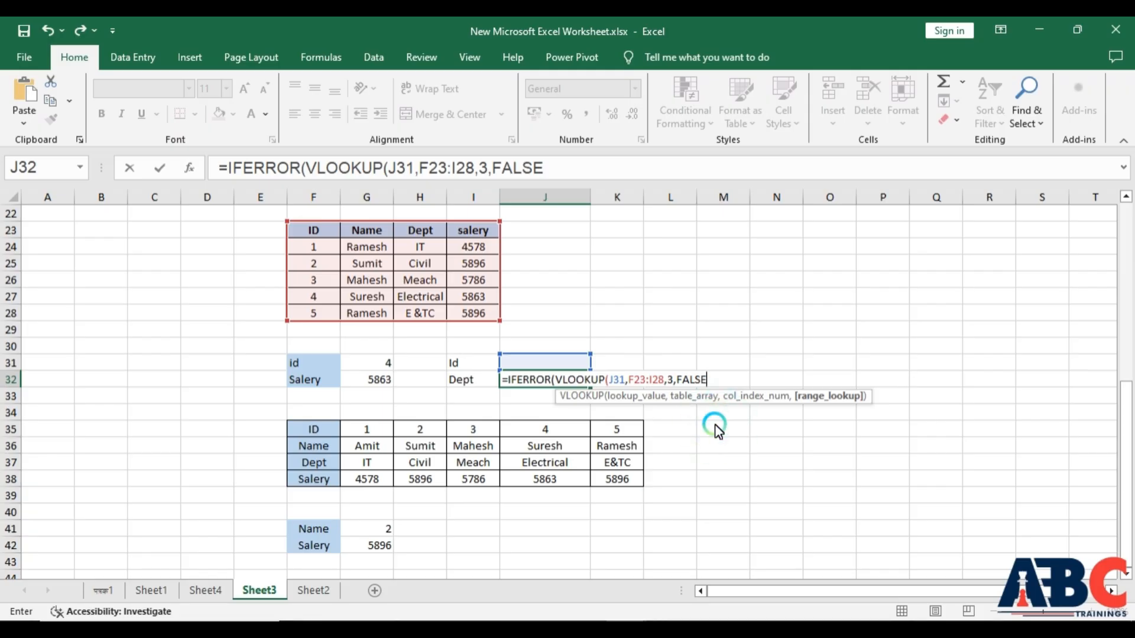
pyautogui.write(')')
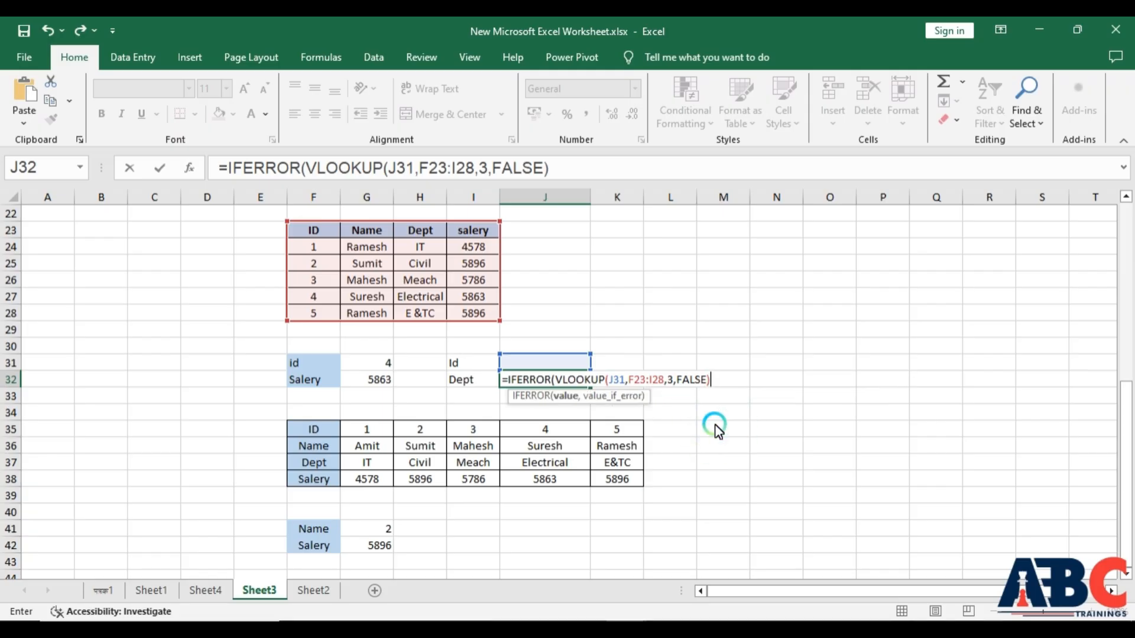
pyautogui.write(',')
pyautogui.write('No ')
pyautogui.write('Found')
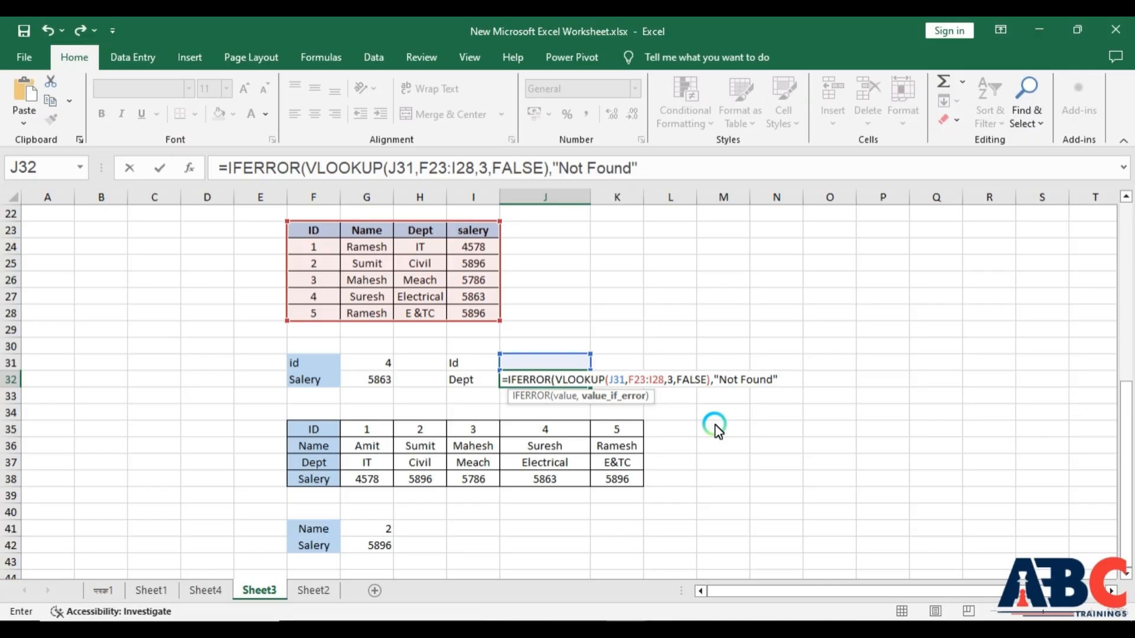
pyautogui.write(')')
pyautogui.press('Return')
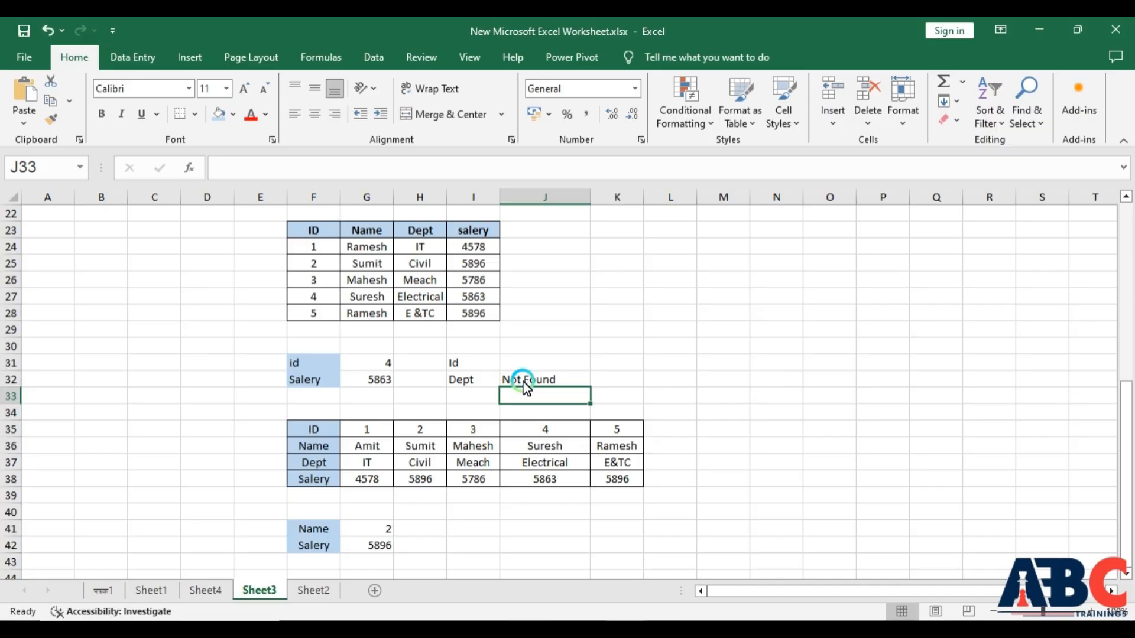
# - Set the id value in G31 to 0
pyautogui.click(392, 361)
pyautogui.write('0')
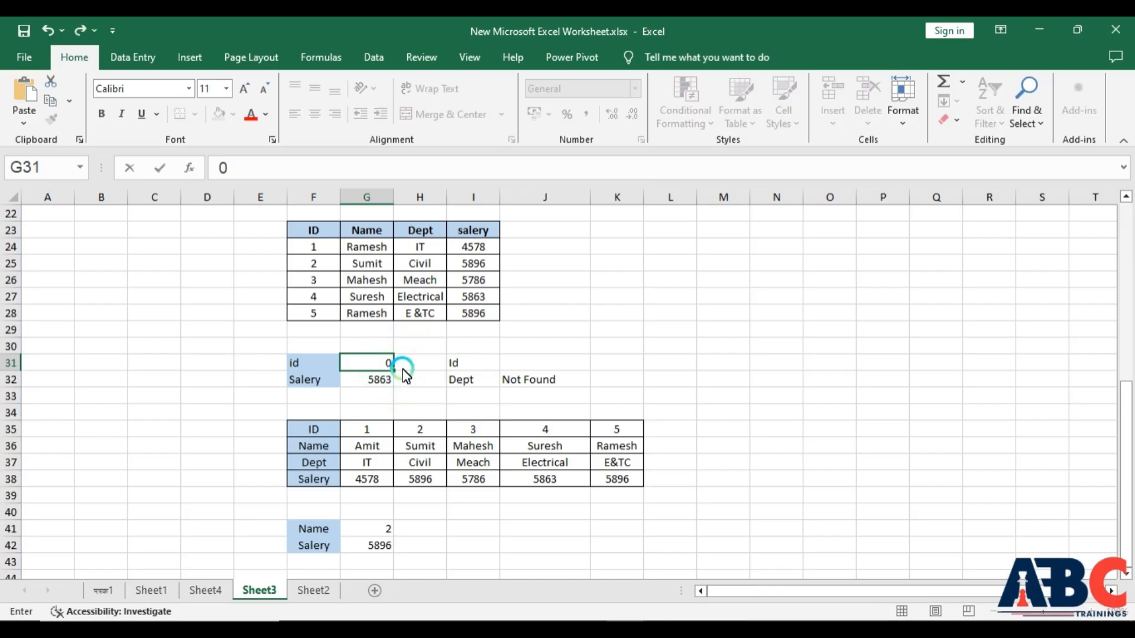
pyautogui.press('Return')
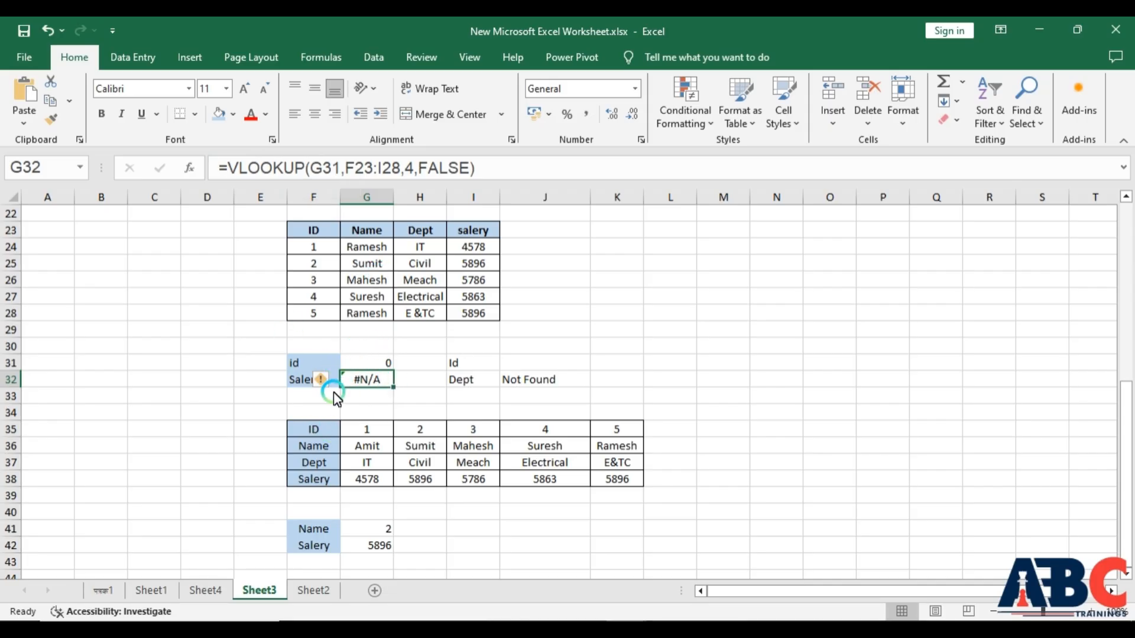
# - Enter 2 as the Id in J31 to test the department lookup
pyautogui.click(532, 381)
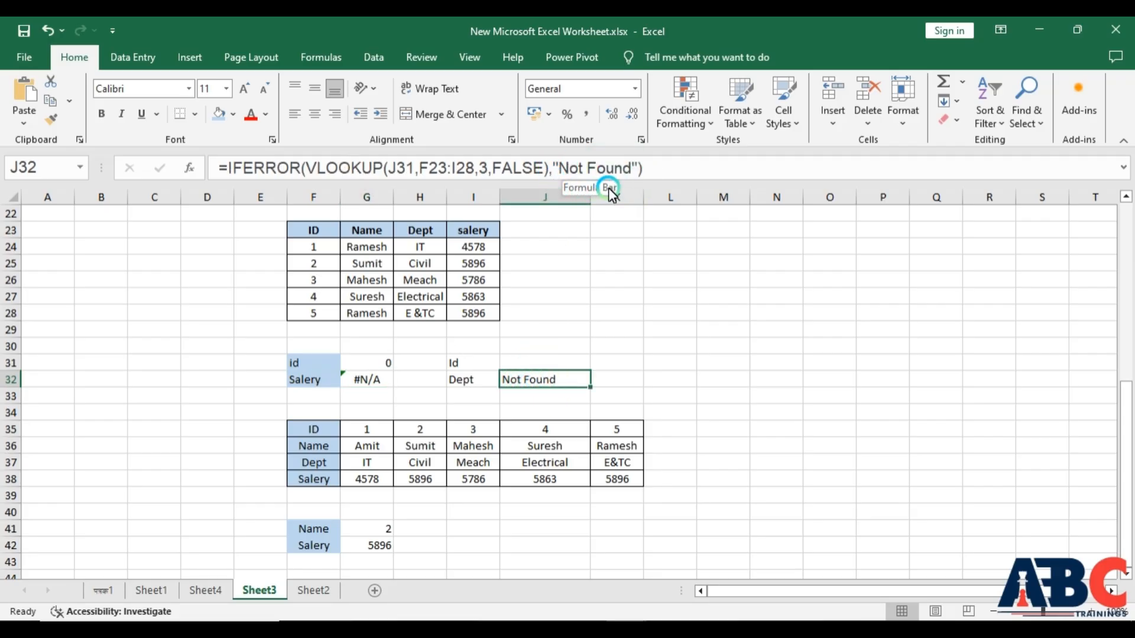
pyautogui.click(537, 362)
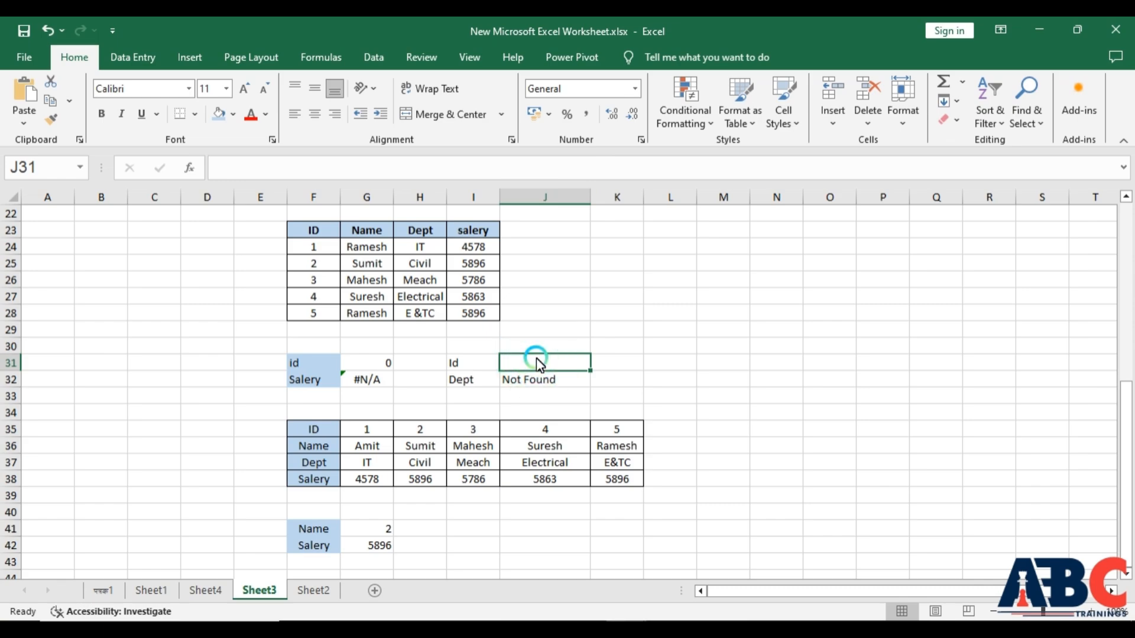
pyautogui.write('2')
pyautogui.press('Return')
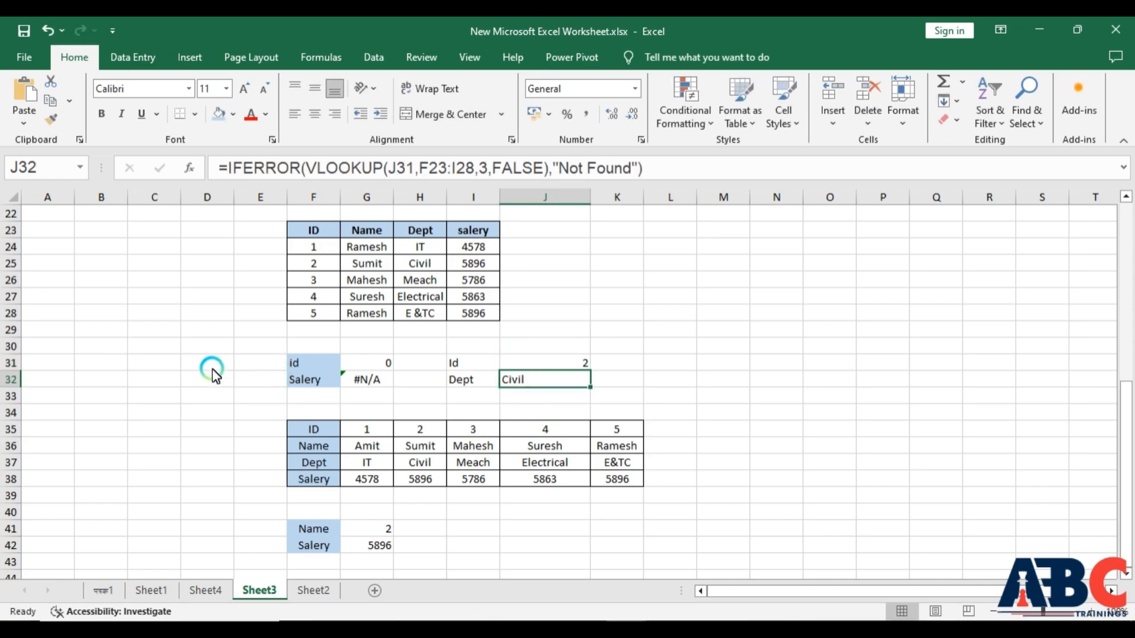
# - Change the Id in J31 to 0 and compare the formulas in G32 and J32
pyautogui.click(559, 365)
pyautogui.write('0')
pyautogui.press('Return')
pyautogui.click(366, 381)
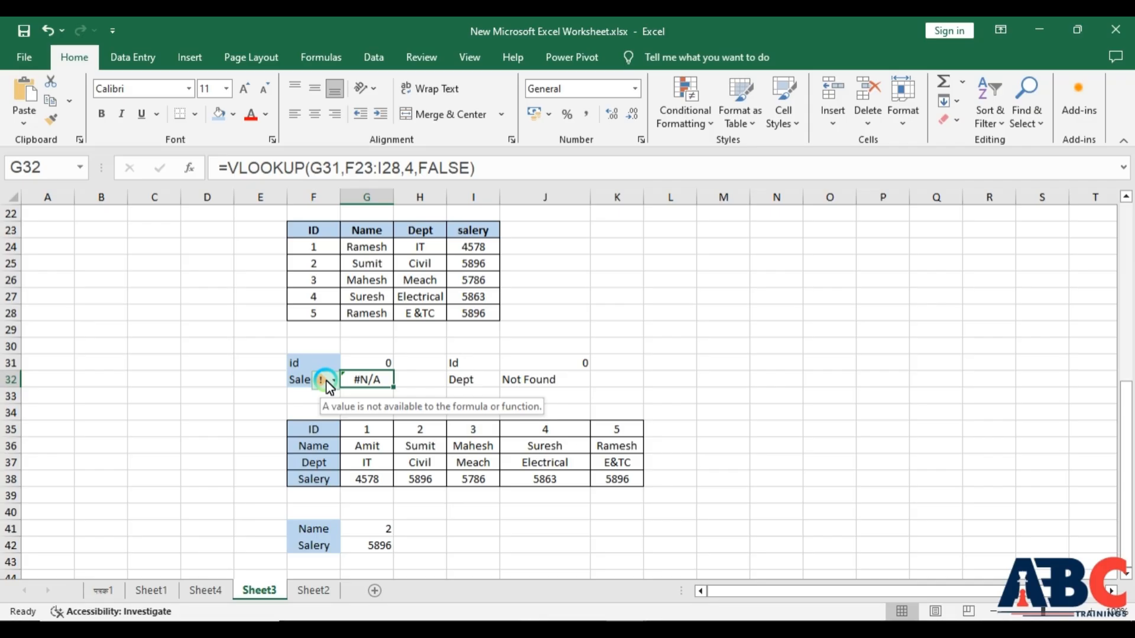
pyautogui.click(560, 380)
pyautogui.click(366, 379)
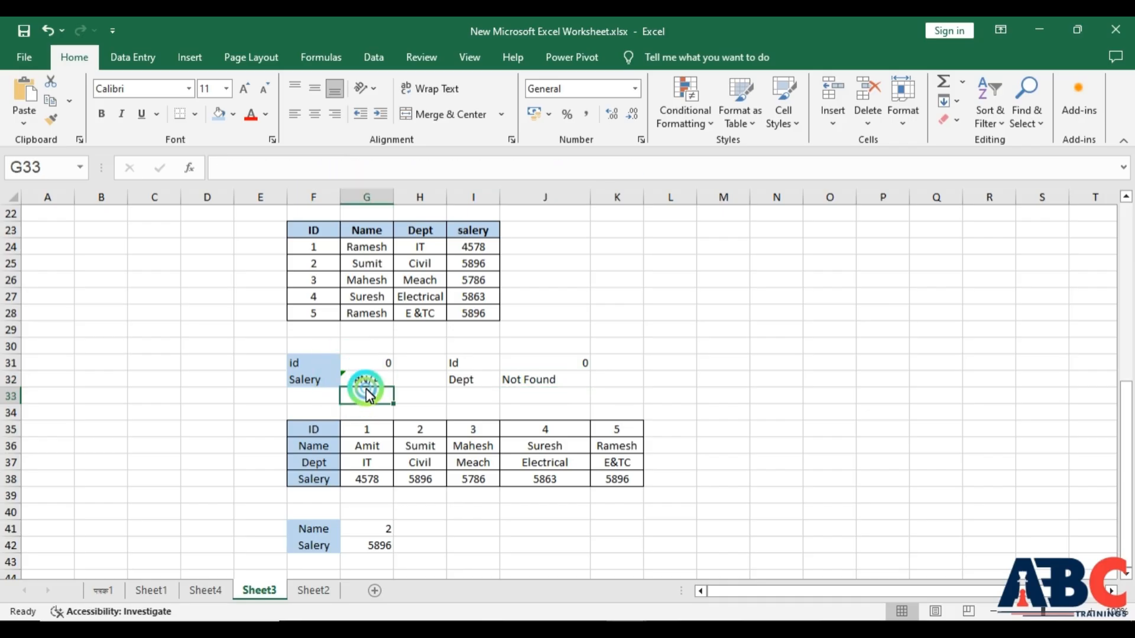
pyautogui.moveTo(320, 380)
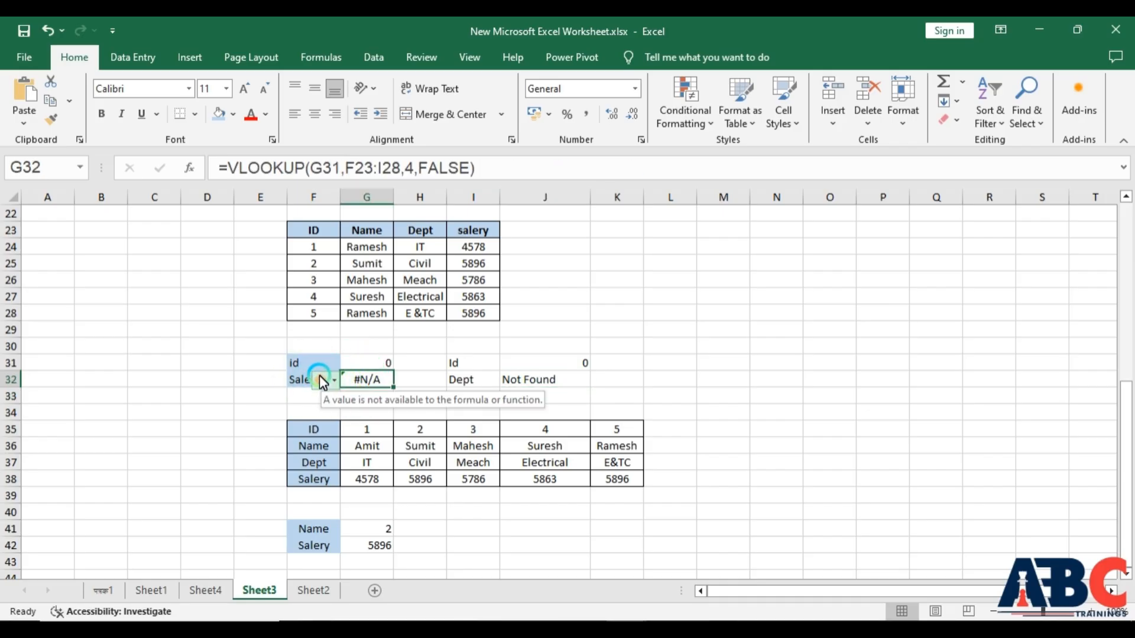
pyautogui.click(531, 382)
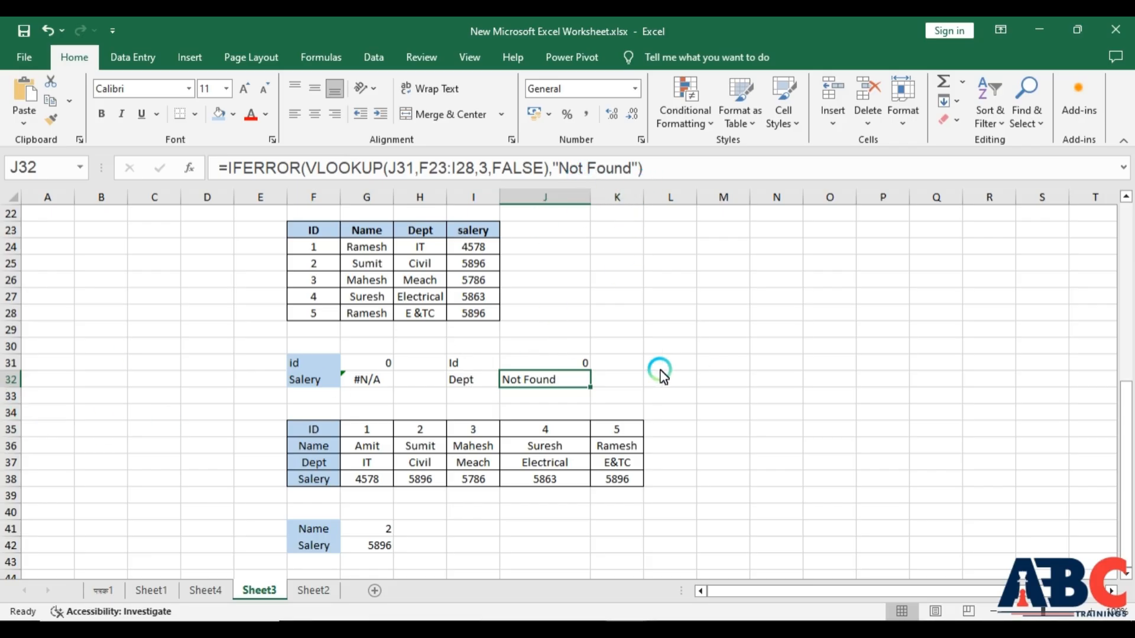
pyautogui.scroll(-1, 542, 311)
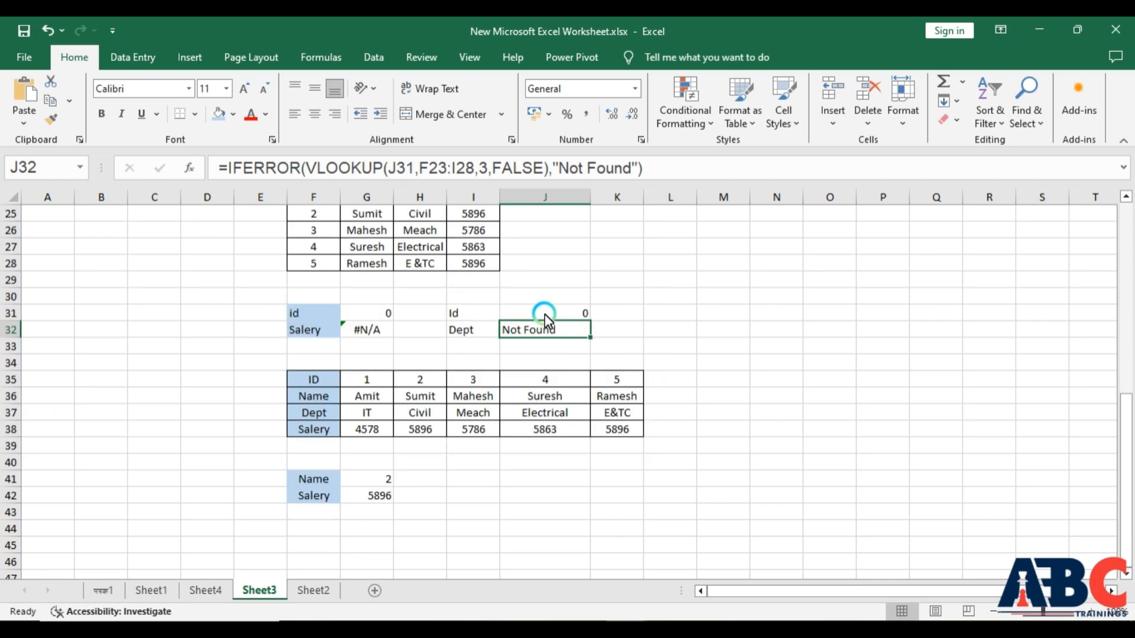
# - Type the labels id and name into I41 and I42
pyautogui.click(426, 498)
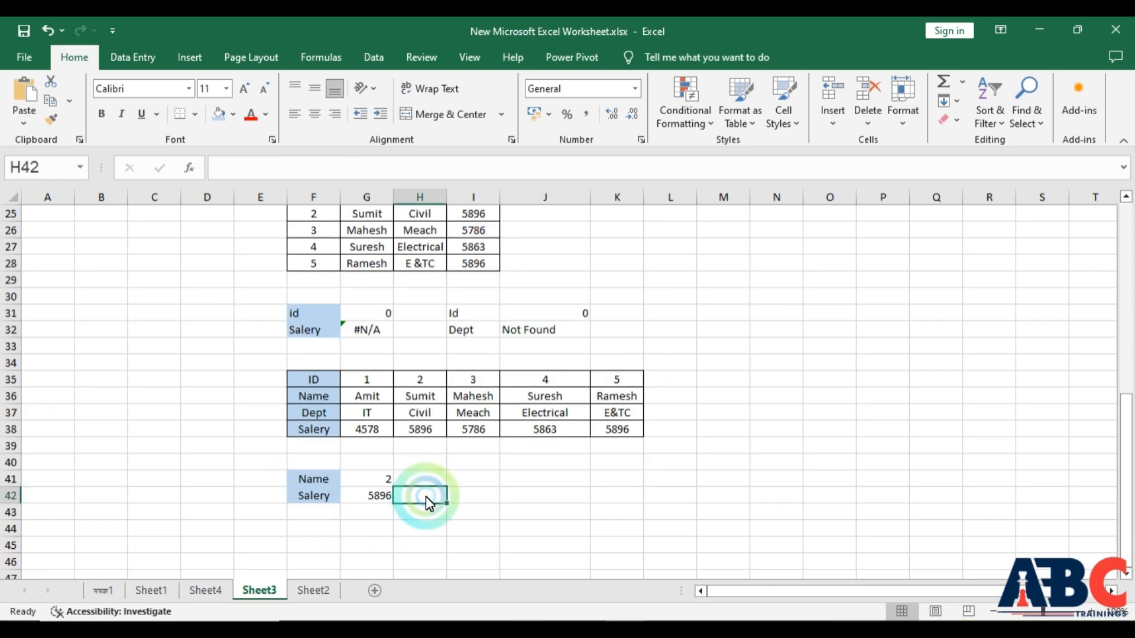
pyautogui.click(478, 501)
pyautogui.click(474, 481)
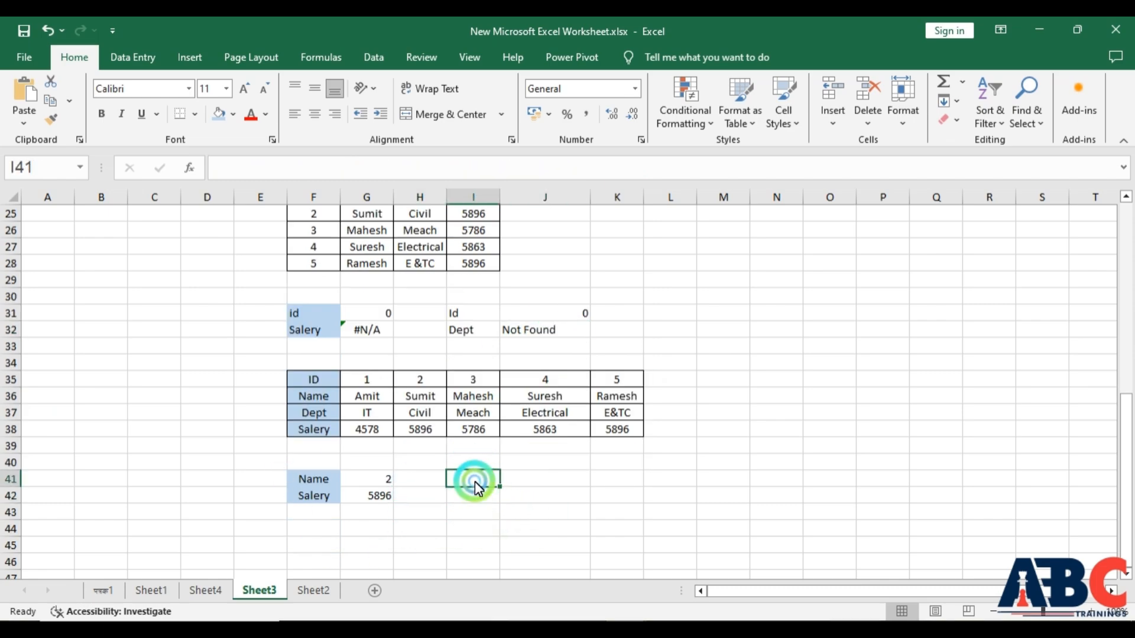
pyautogui.write('id')
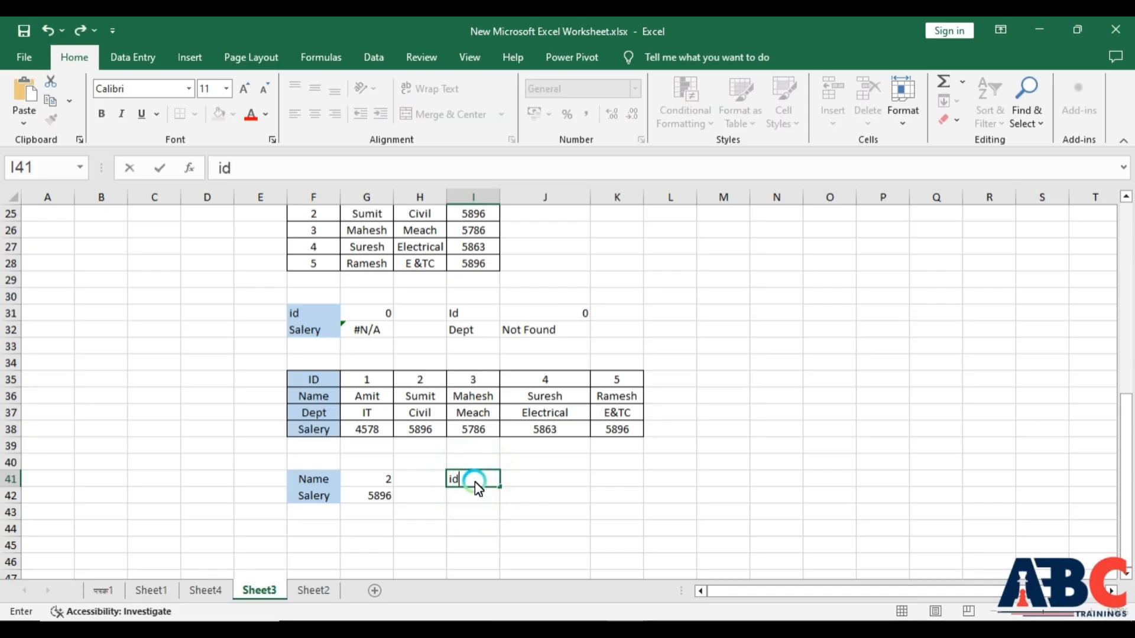
pyautogui.press('Return')
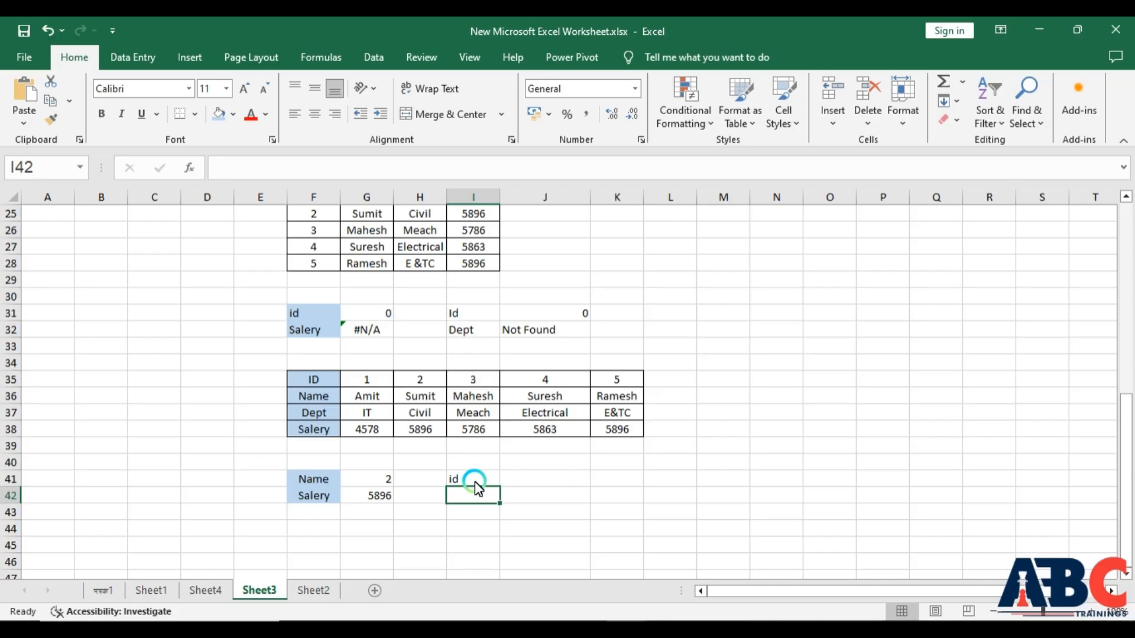
pyautogui.write('name')
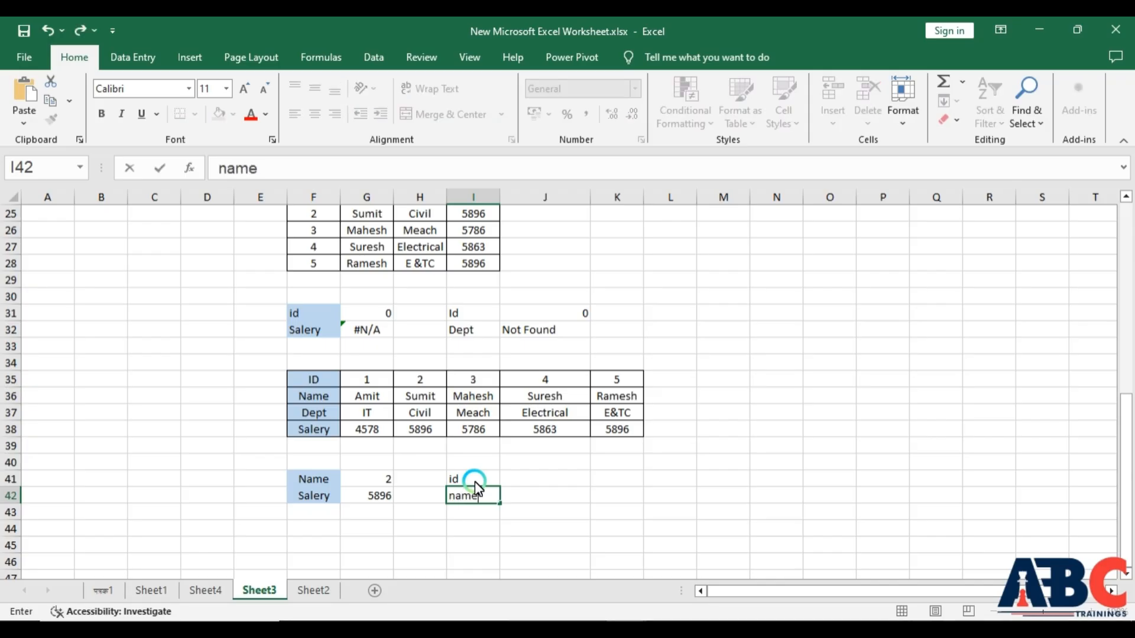
pyautogui.press('Return')
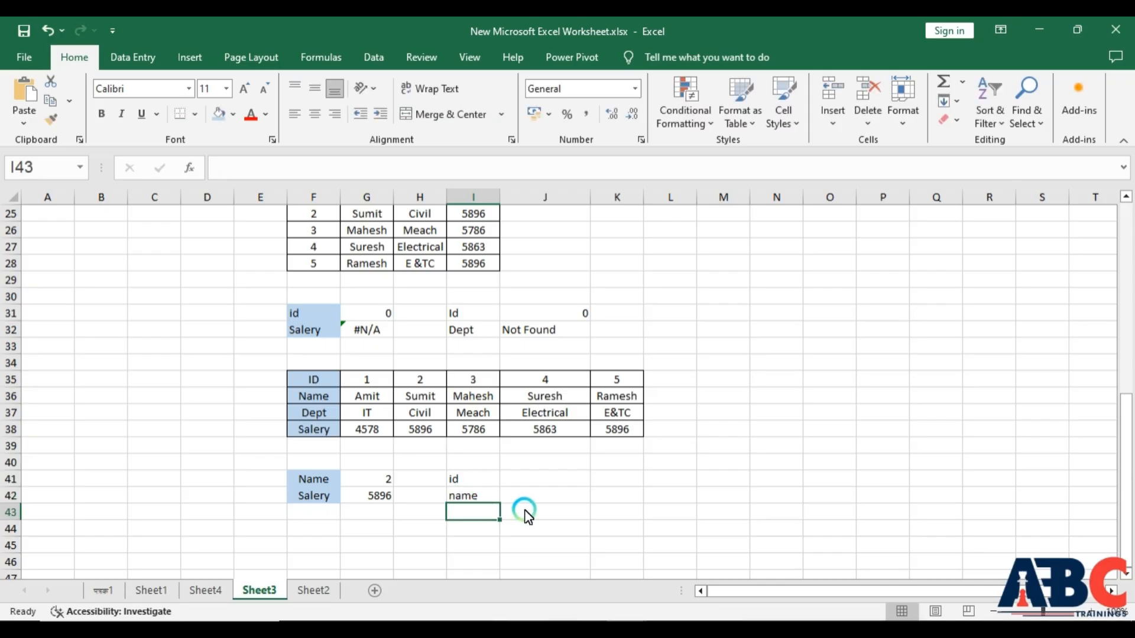
# - In J42, start an IFERROR-wrapped HLOOKUP formula using J41 as the lookup value and F35:K38 as the table
pyautogui.click(533, 497)
pyautogui.write('=')
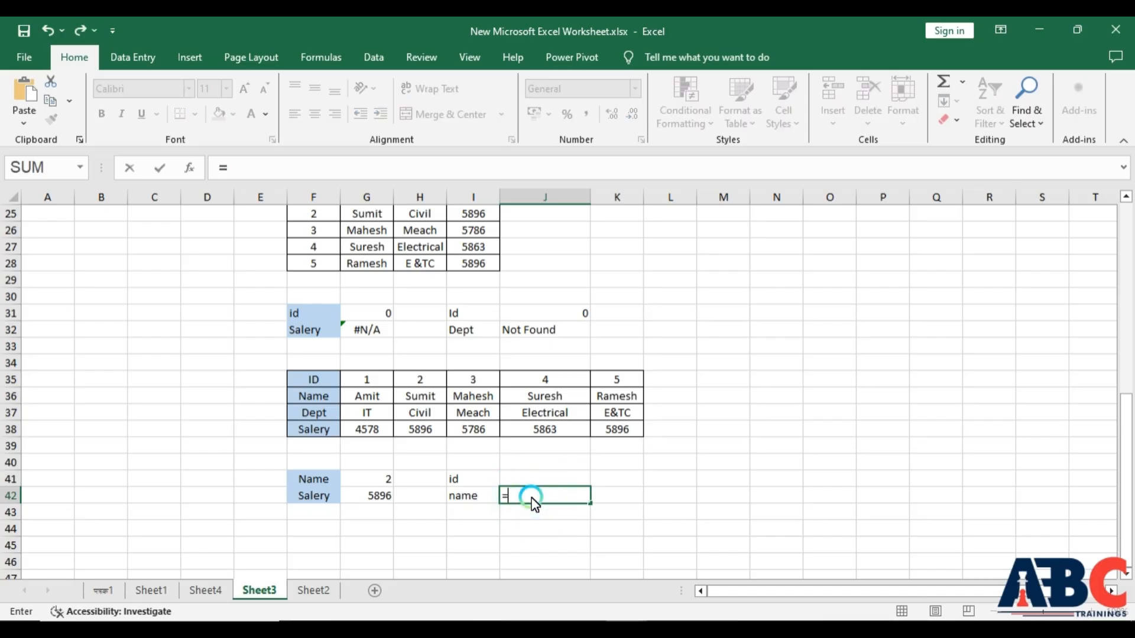
pyautogui.write('i')
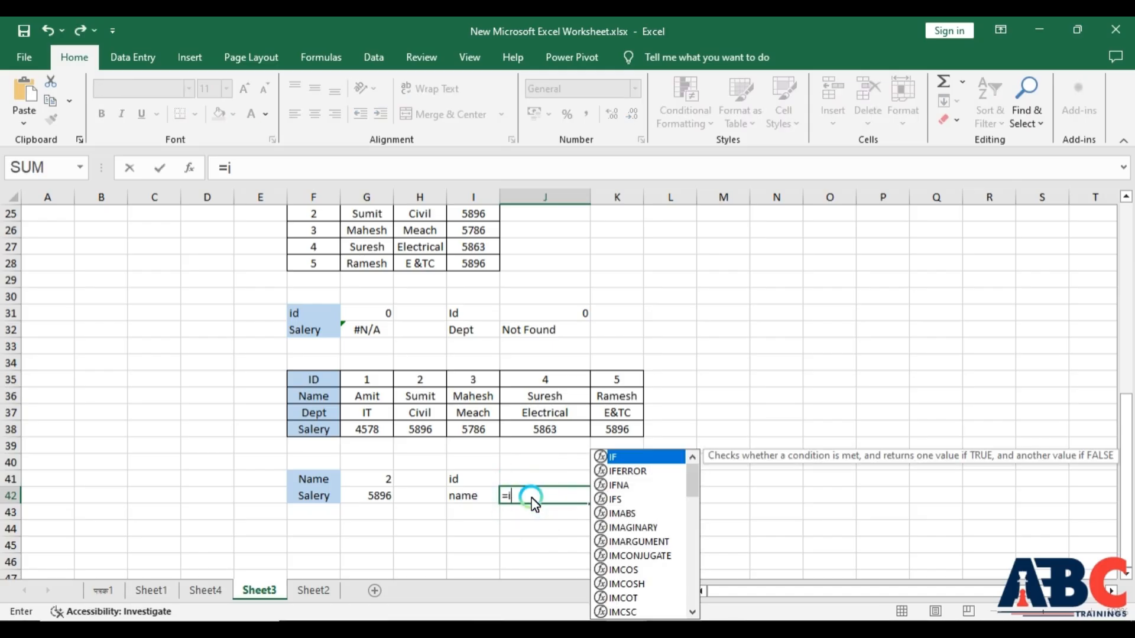
pyautogui.write('fe')
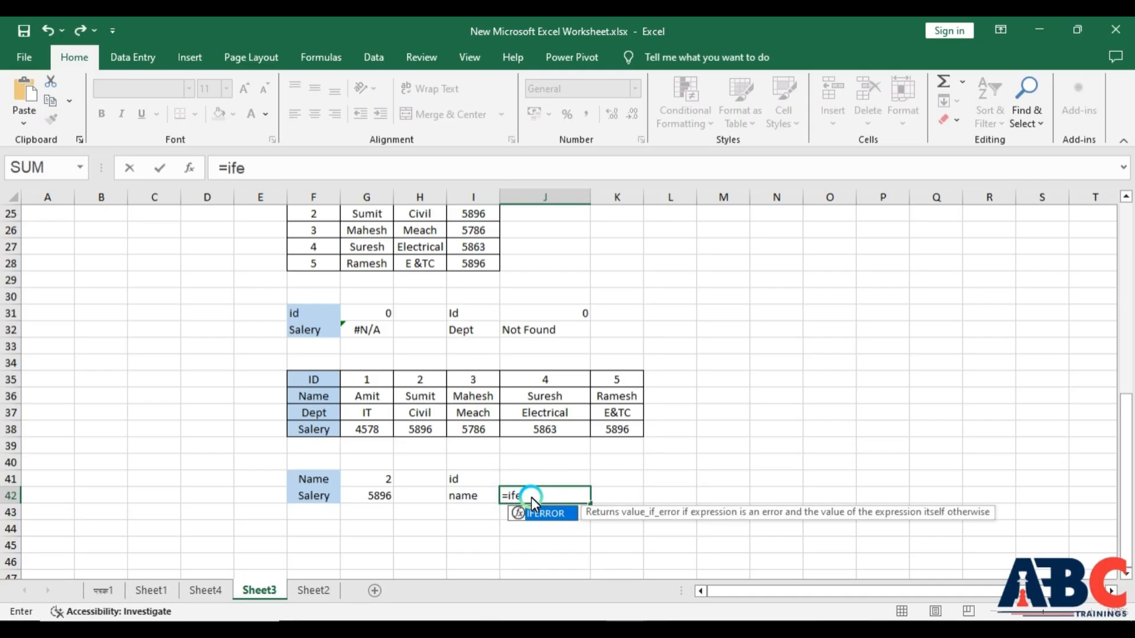
pyautogui.press('Tab')
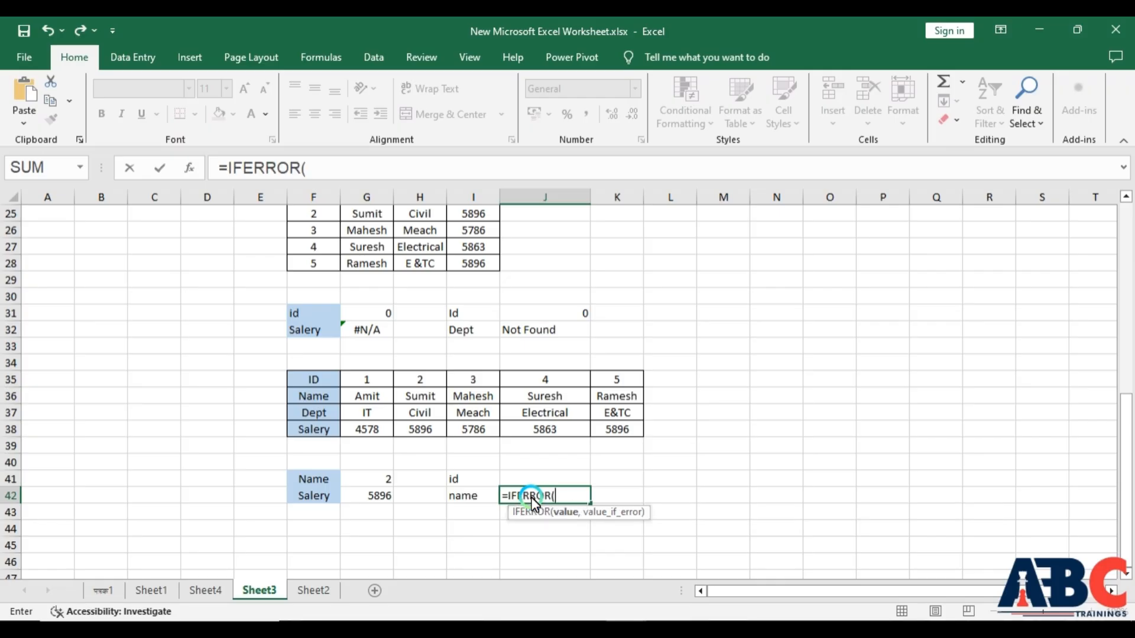
pyautogui.write('hk')
pyautogui.press('BackSpace')
pyautogui.write('l')
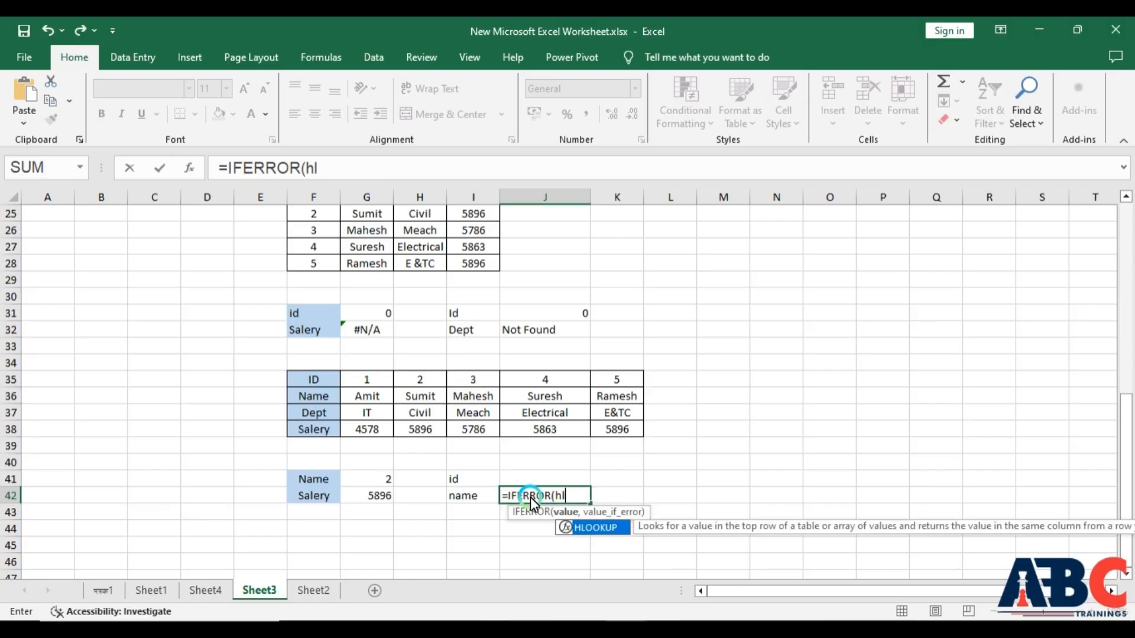
pyautogui.press('Tab')
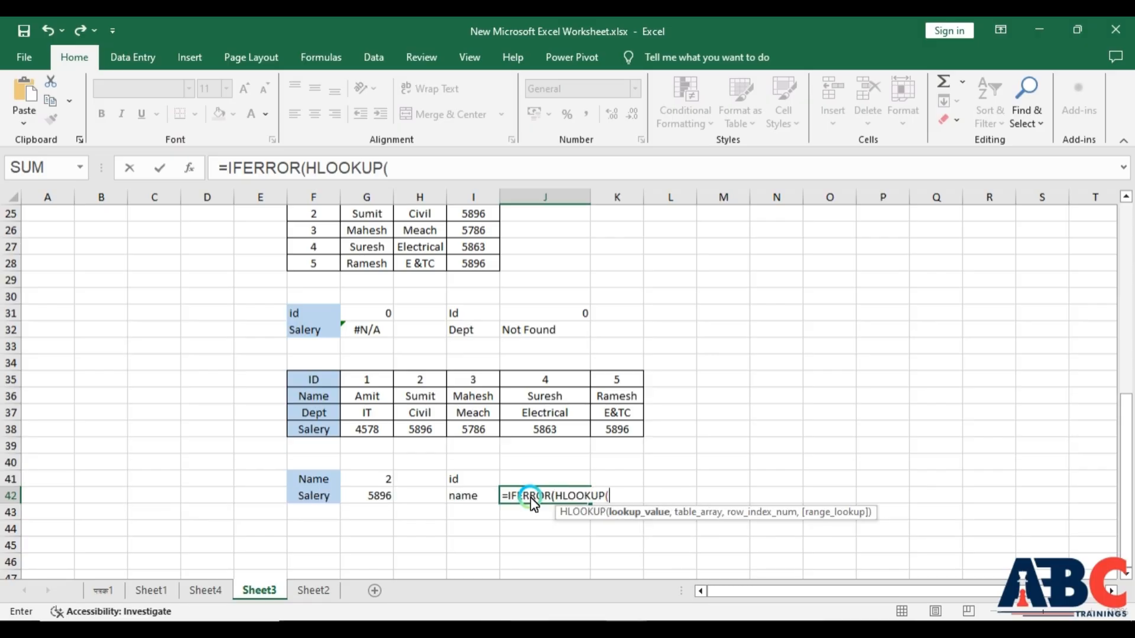
pyautogui.click(533, 481)
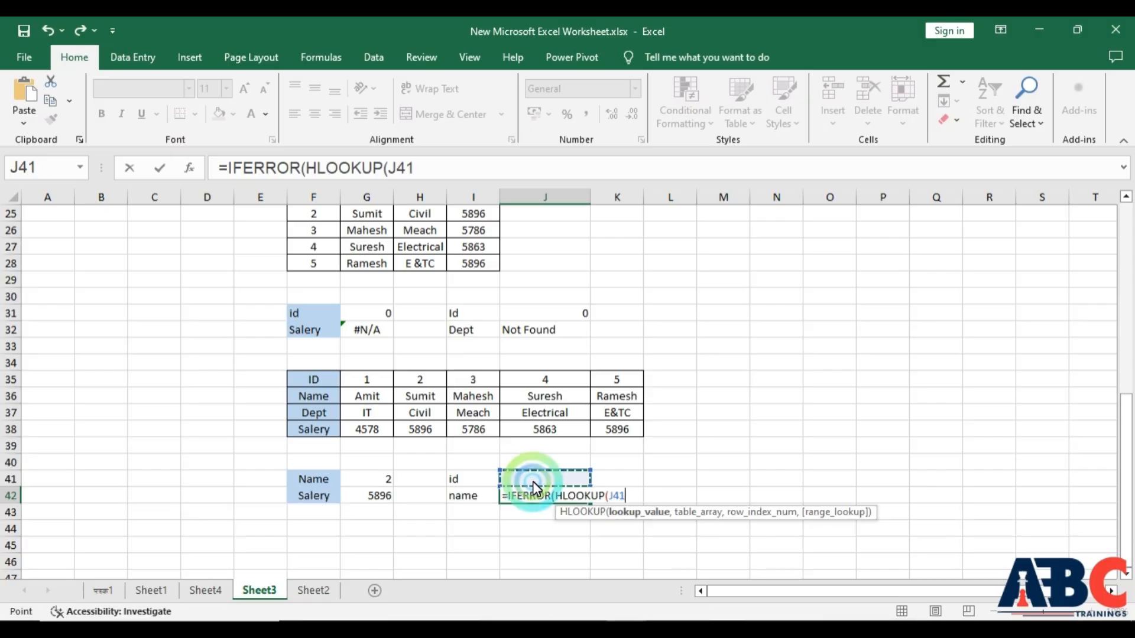
pyautogui.write(',')
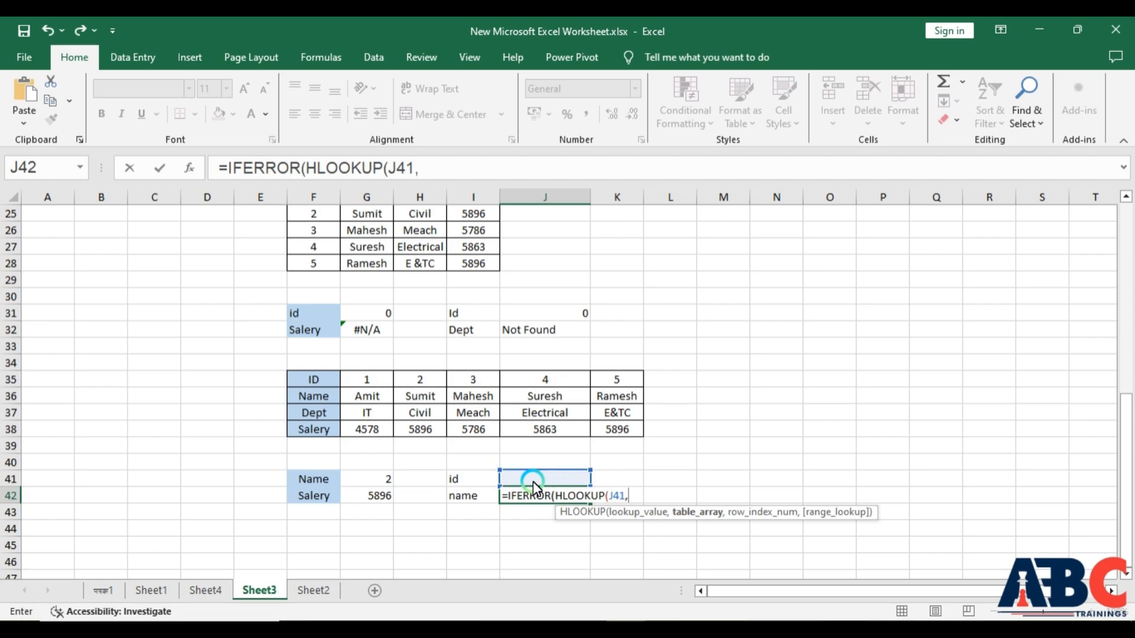
pyautogui.moveTo(323, 381); pyautogui.dragTo(606, 440)
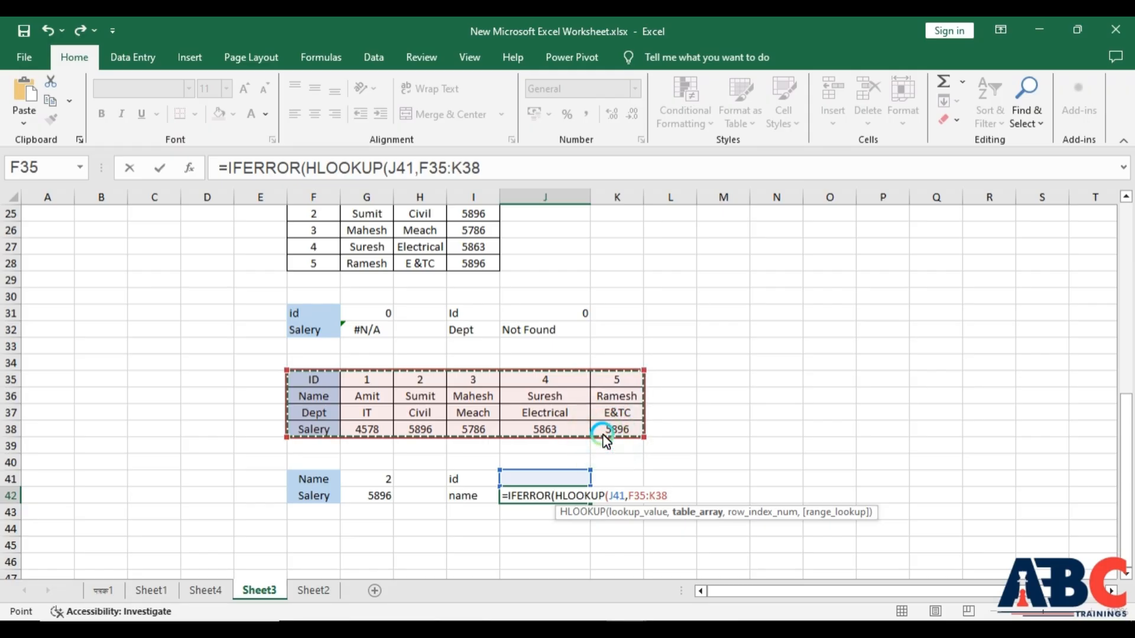
# - Complete the formula with row index 2, FALSE for exact match, and "not found" as the error value
pyautogui.write(',')
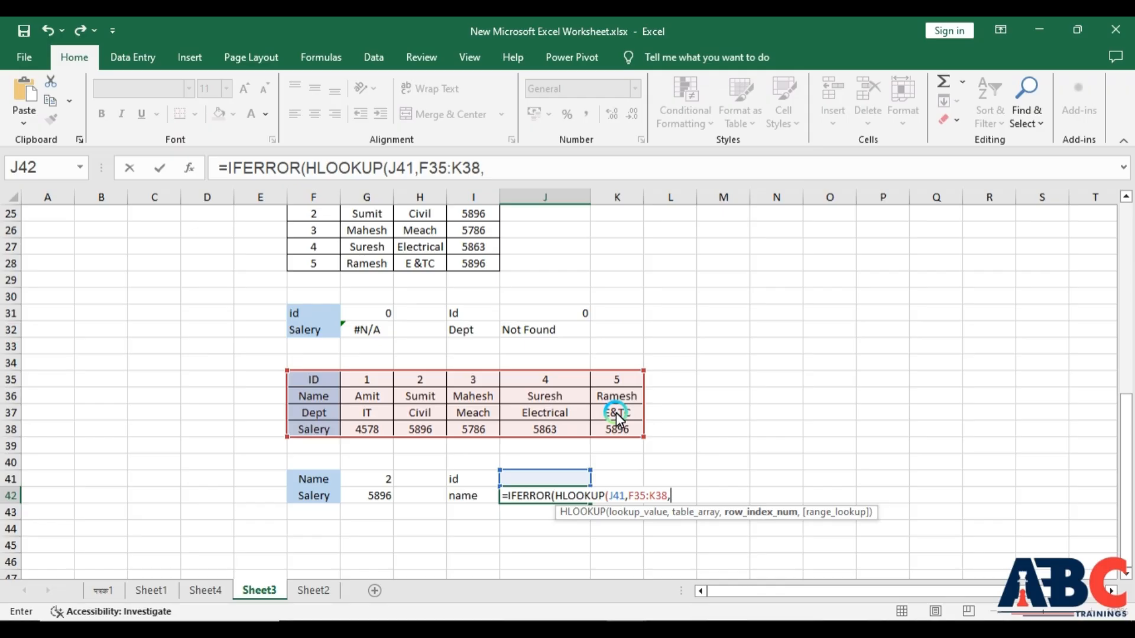
pyautogui.write('2,')
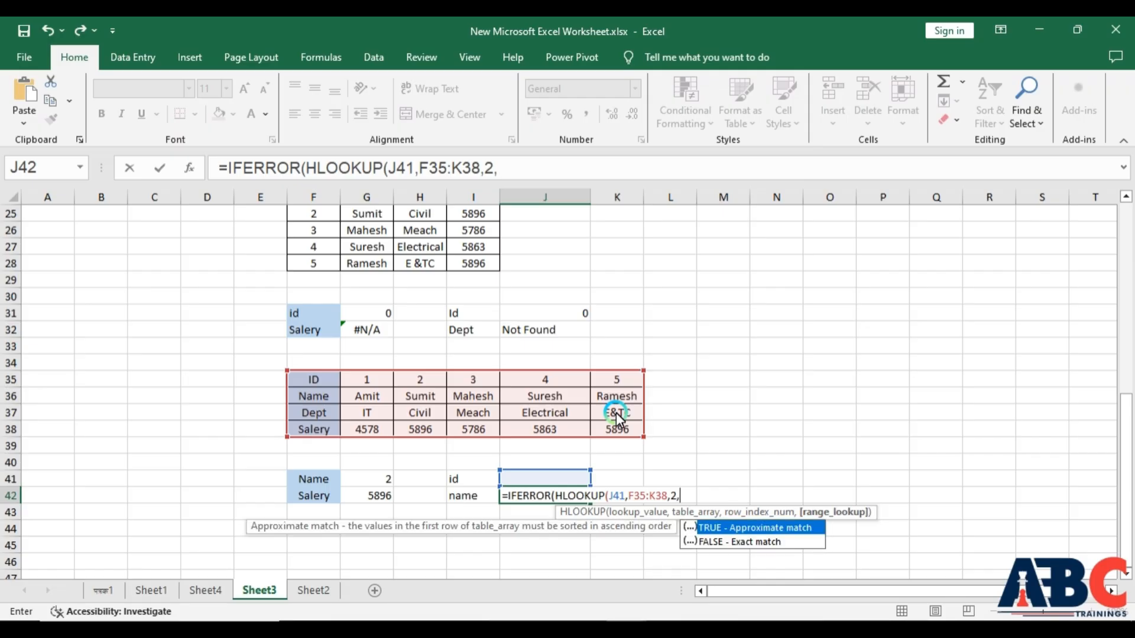
pyautogui.doubleClick(728, 541)
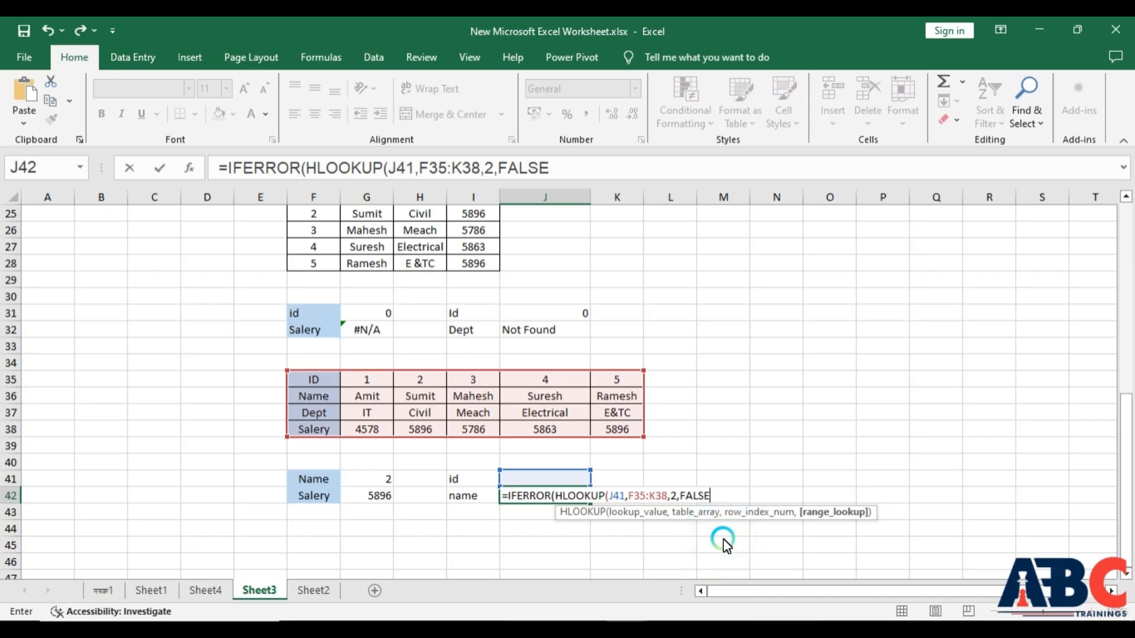
pyautogui.write(')')
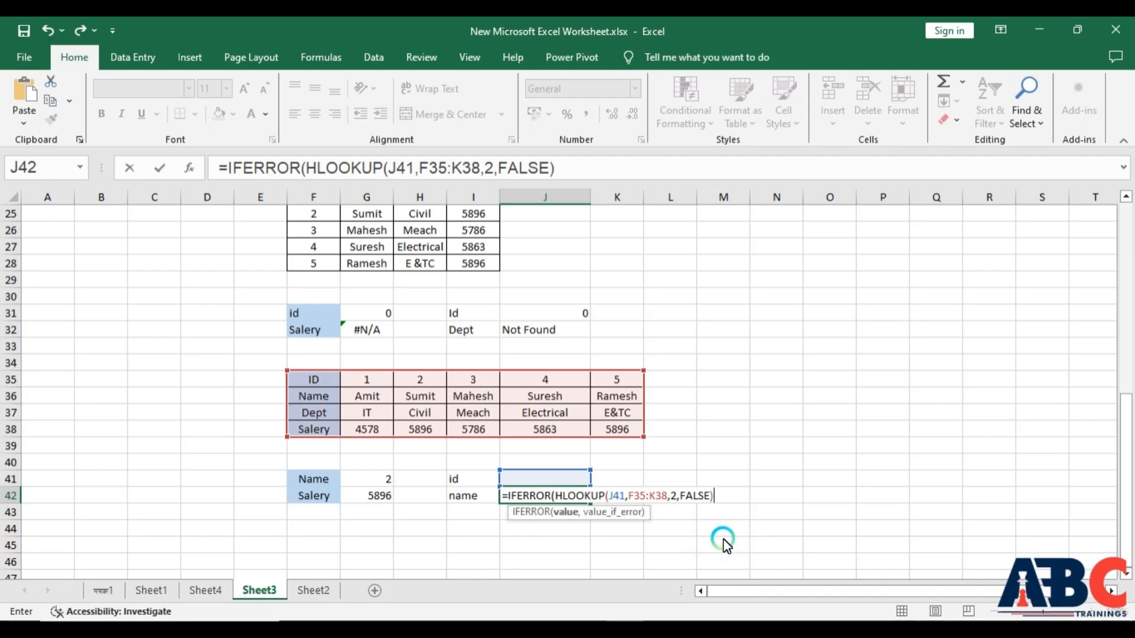
pyautogui.write(',"not fi')
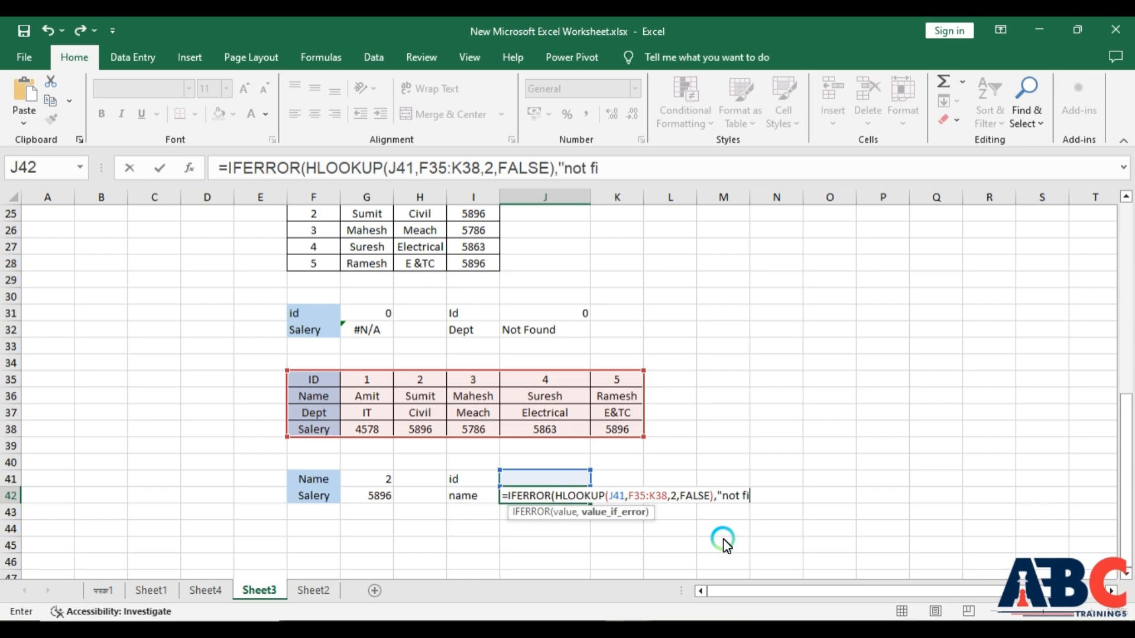
pyautogui.press('BackSpace')
pyautogui.write('ound')
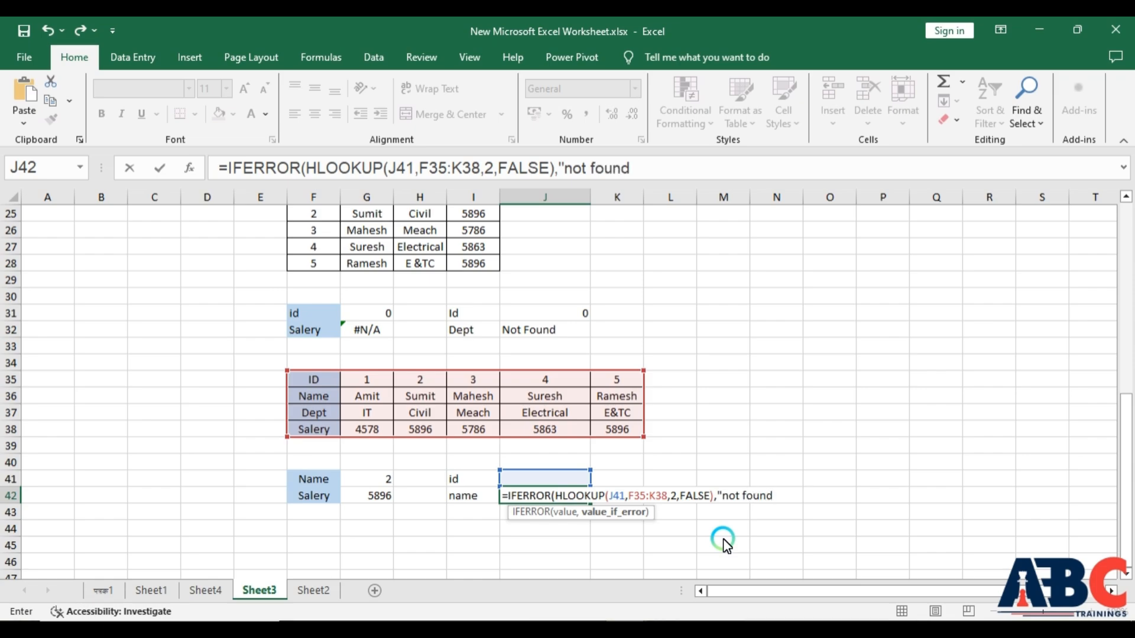
pyautogui.write('")')
pyautogui.press('Return')
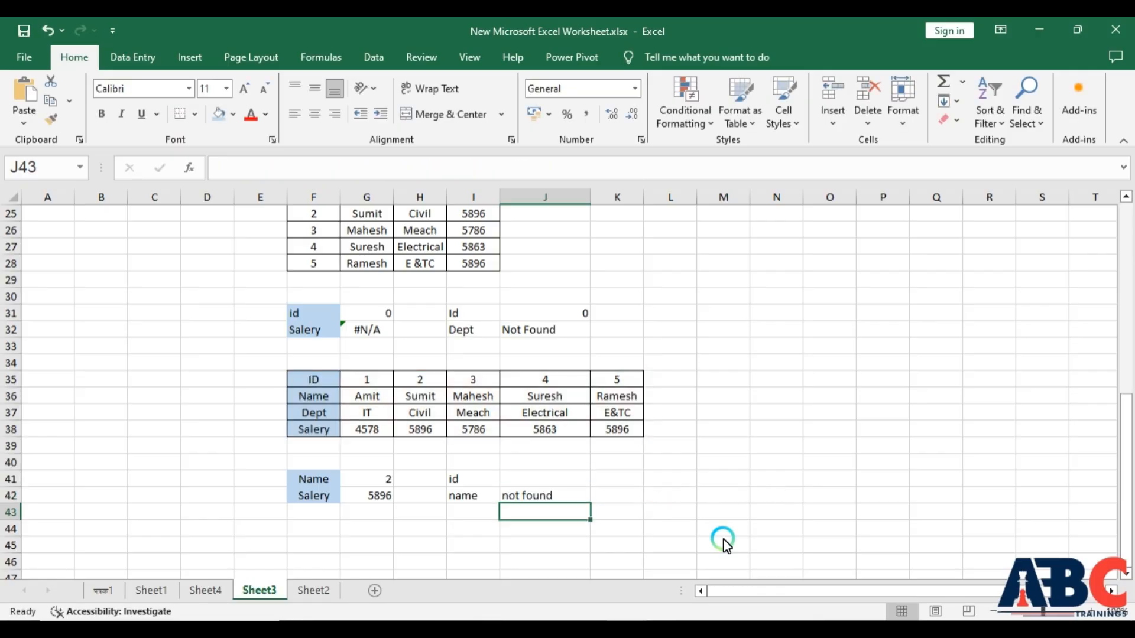
# - Enter 0 as the Name value in G41 and as the id in J41 to compare both lookups
pyautogui.click(377, 498)
pyautogui.click(381, 483)
pyautogui.write('0')
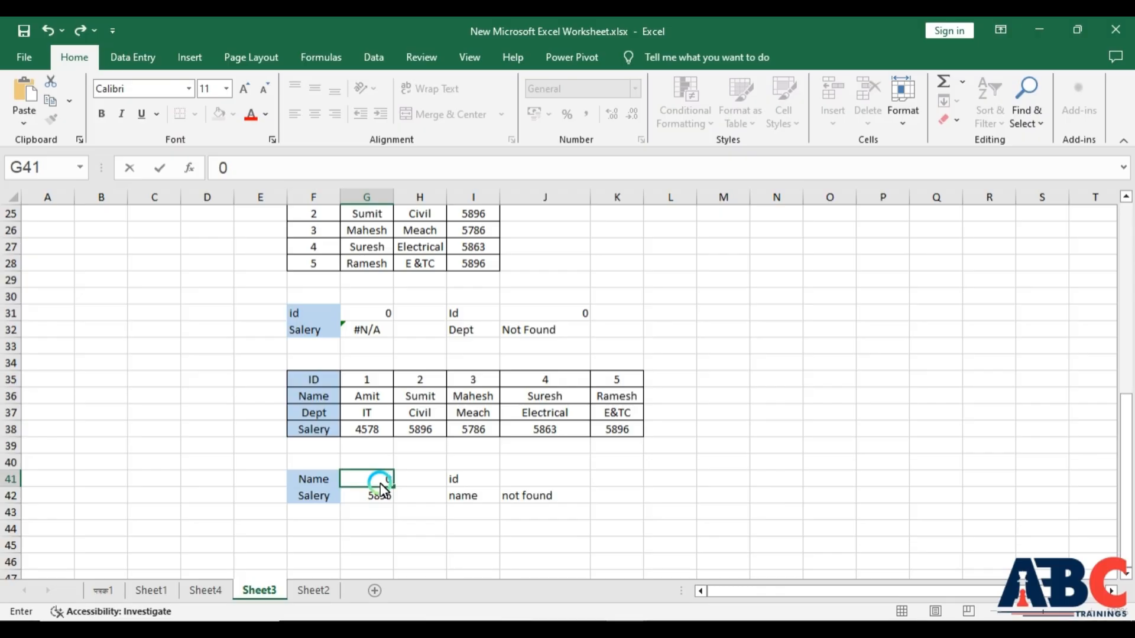
pyautogui.press('Return')
pyautogui.click(541, 479)
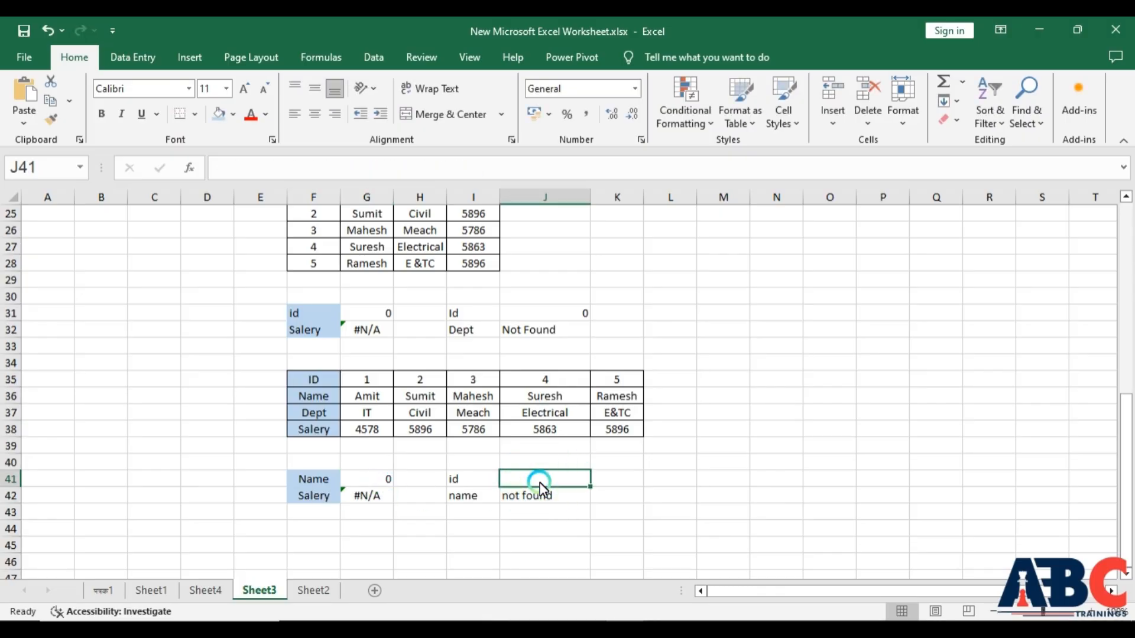
pyautogui.write('0')
pyautogui.press('Return')
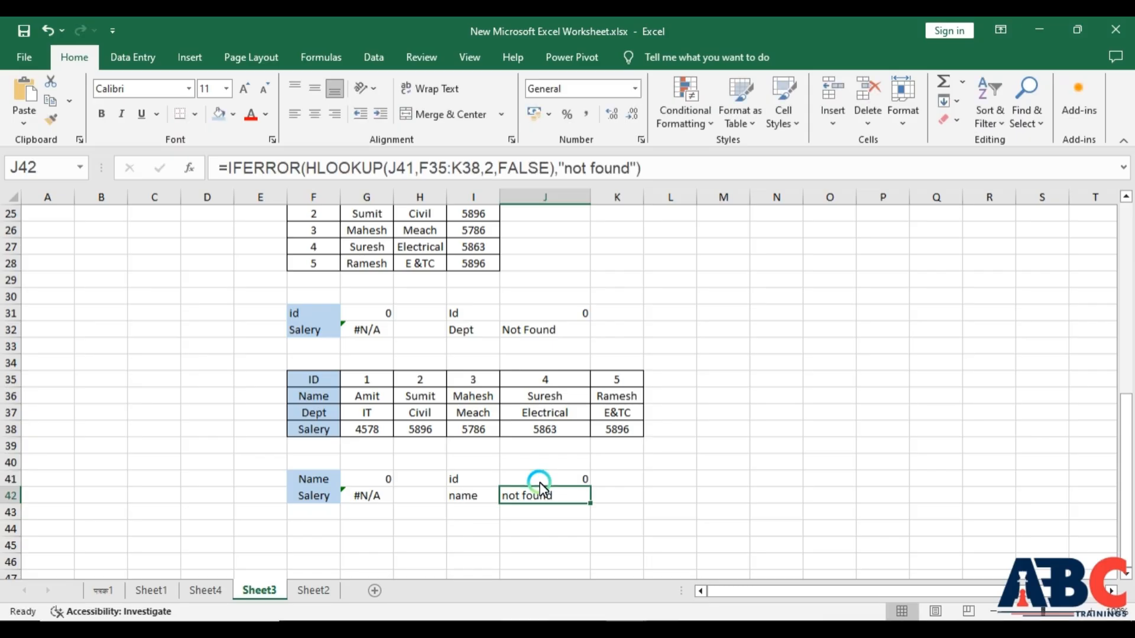
# - Switch to the PowerPoint presentation 20 Lookup Functions with IF Error
pyautogui.moveTo(282, 297); pyautogui.dragTo(779, 349)
pyautogui.moveTo(277, 471); pyautogui.dragTo(709, 536)
pyautogui.click(649, 576)
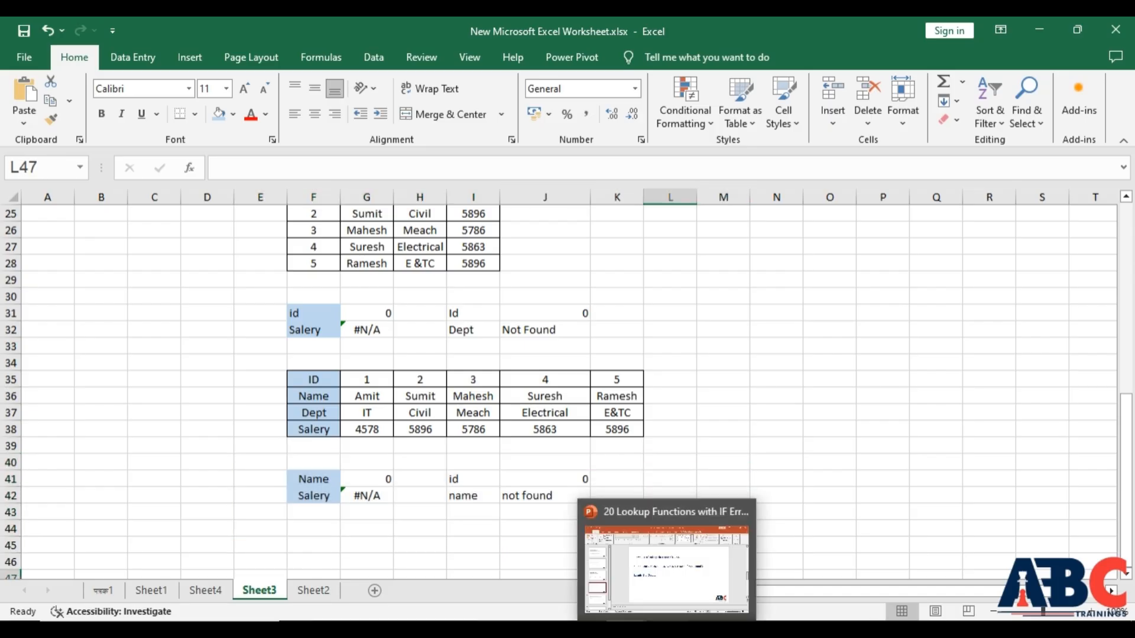
pyautogui.click(654, 626)
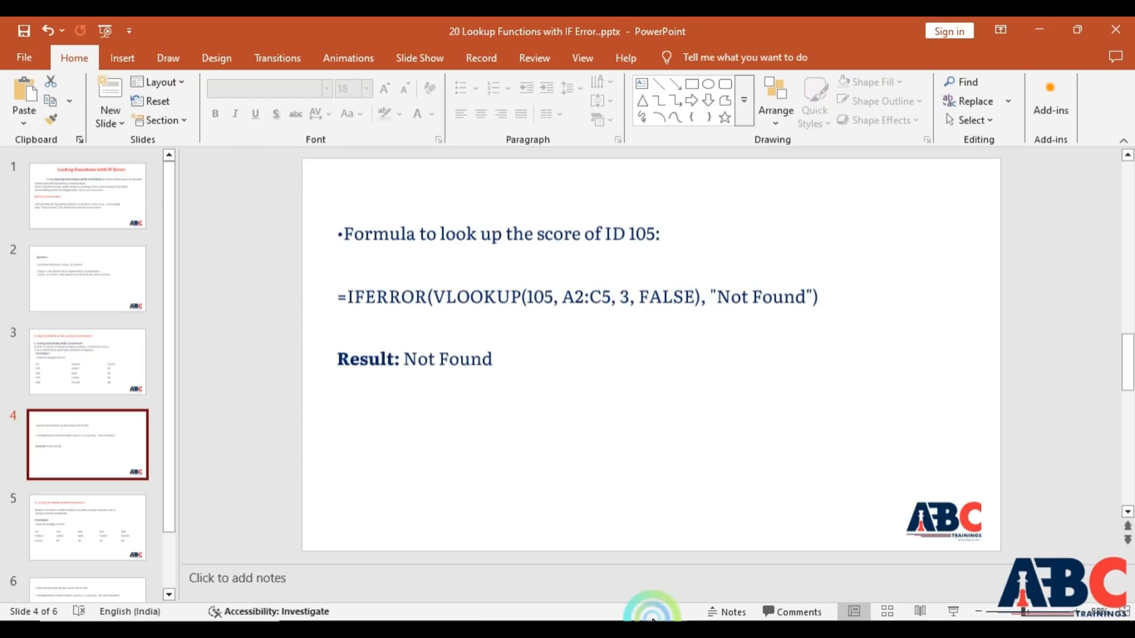
# - Review the IFERROR with HLOOKUP example on slides 5 and 6
pyautogui.click(107, 510)
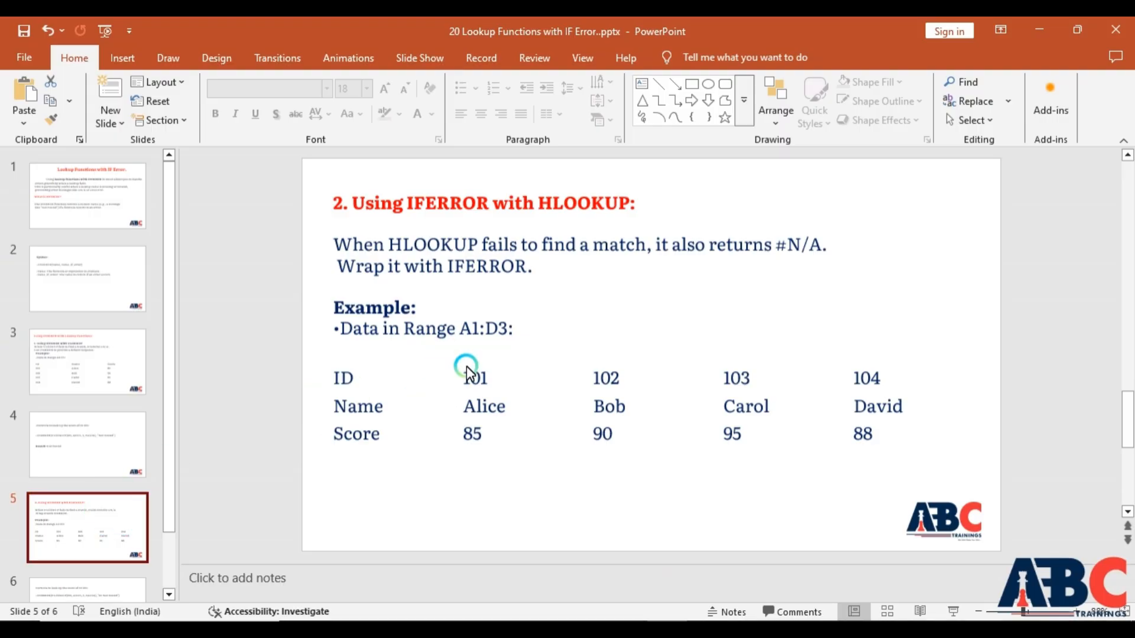
pyautogui.scroll(-1, 465, 373)
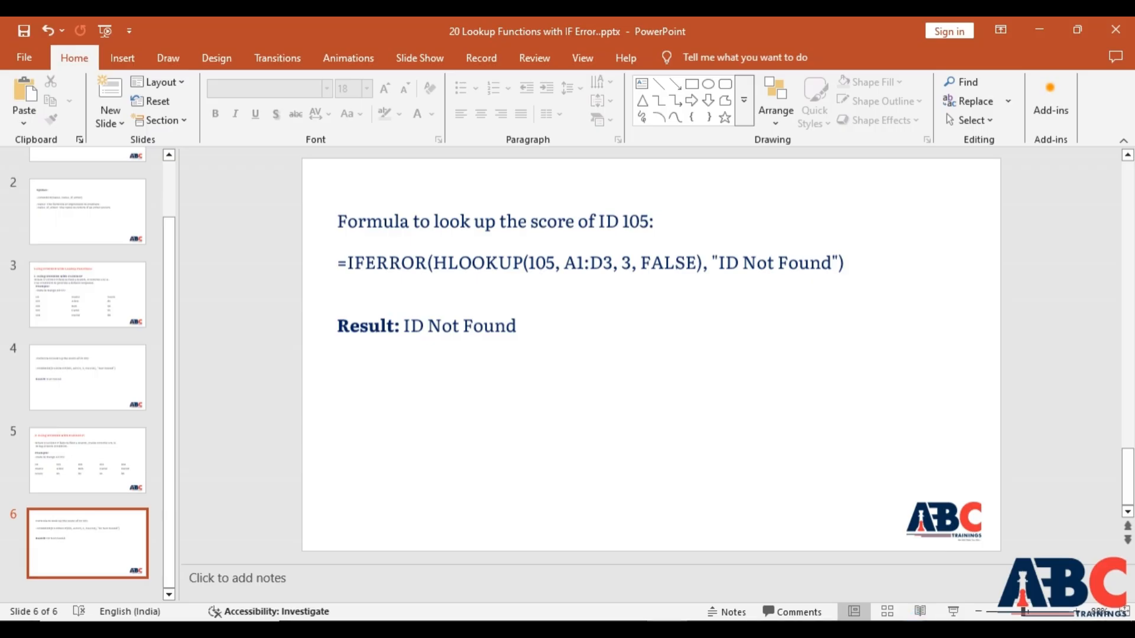
pyautogui.click(912, 630)
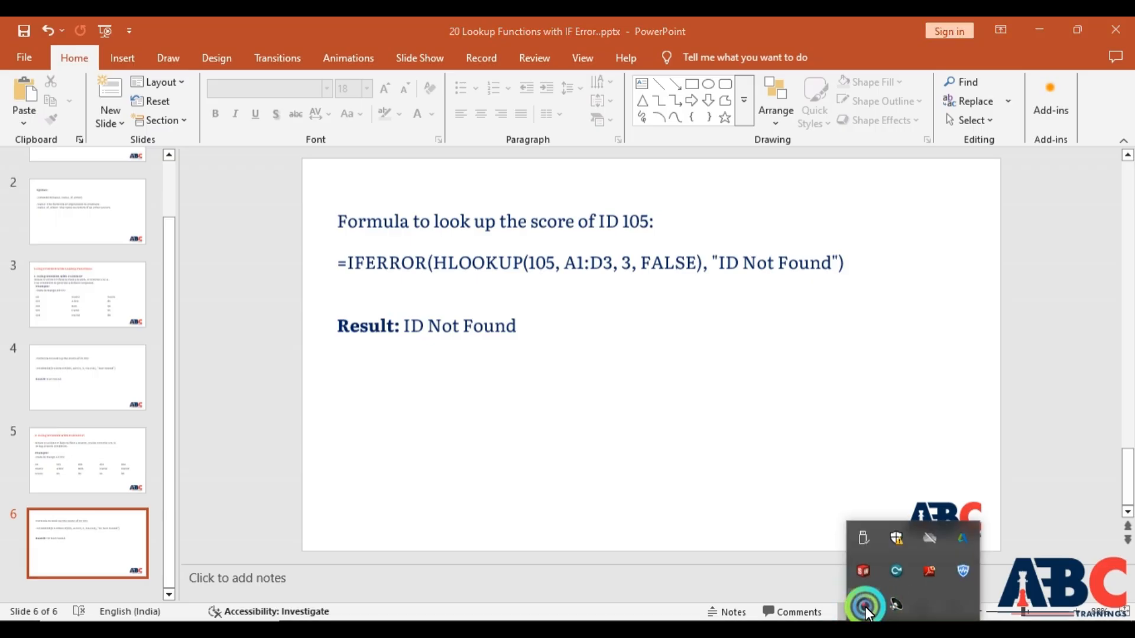
pyautogui.click(751, 627)
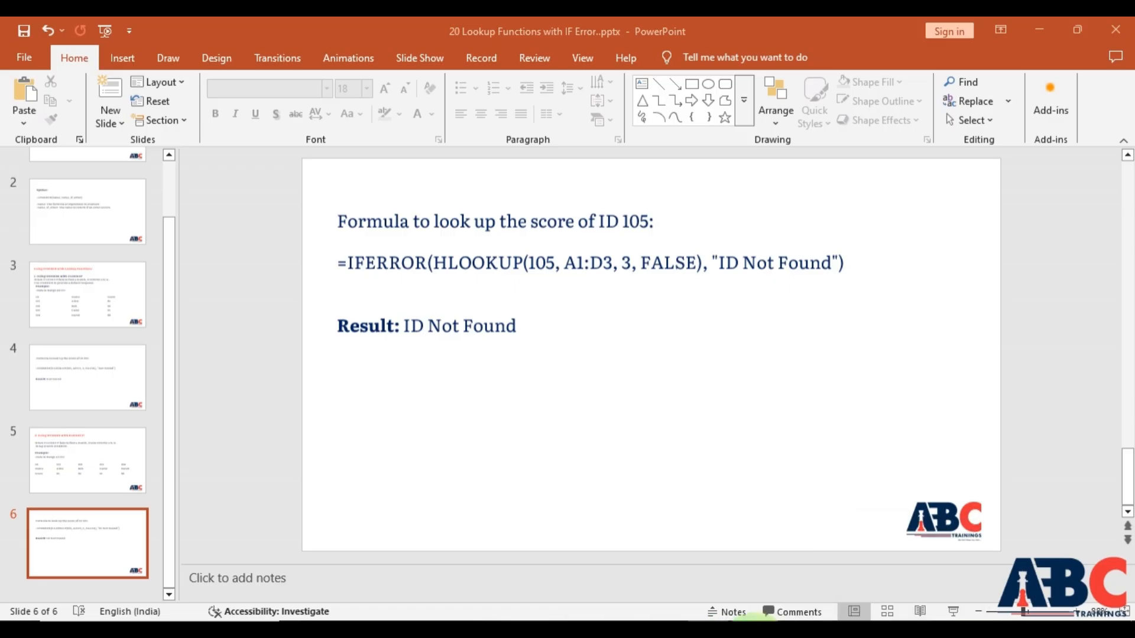